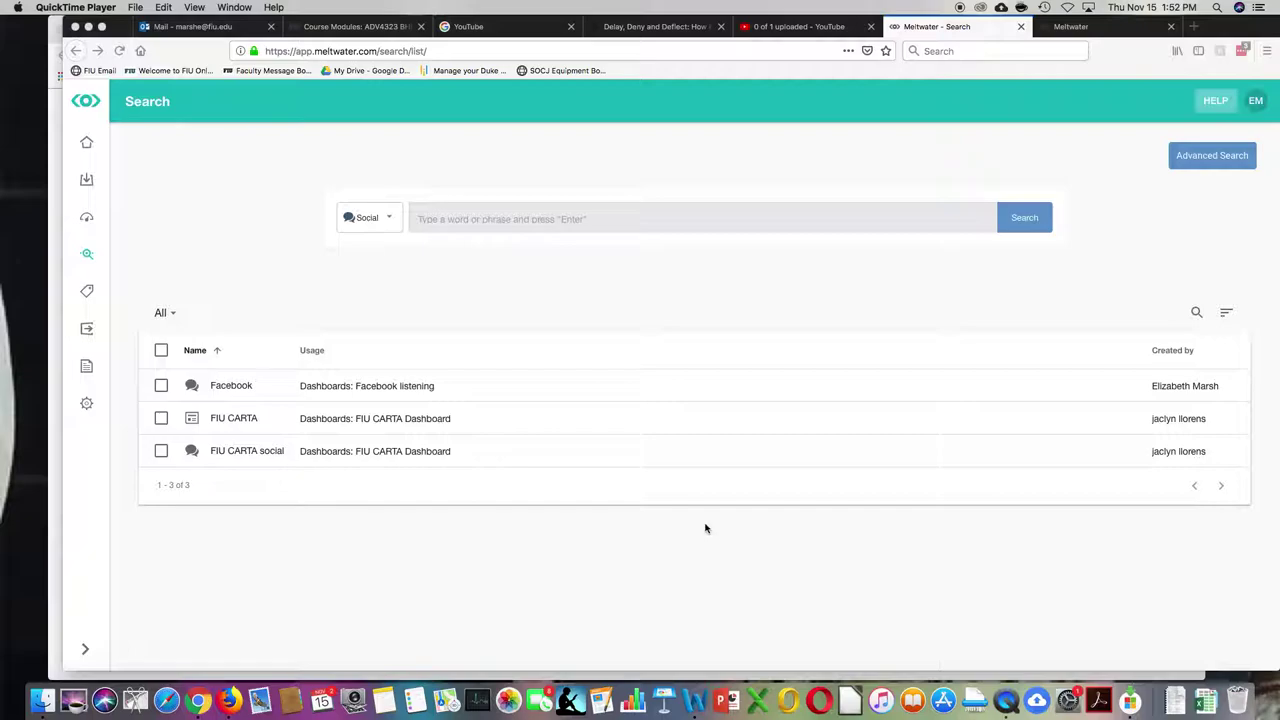
- Run a social search for the keyword FIU (16,397 results) and focus the required-keywords box
left_click(490, 219)
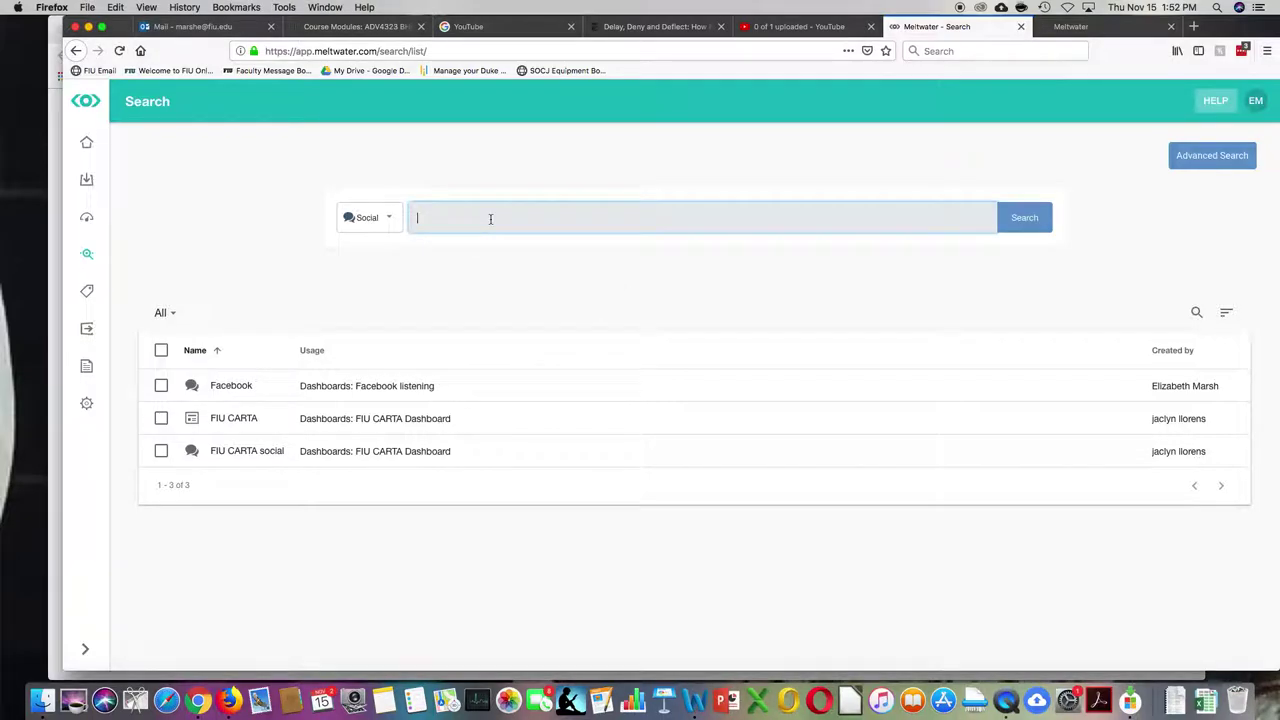
type("FIU")
left_click(1030, 222)
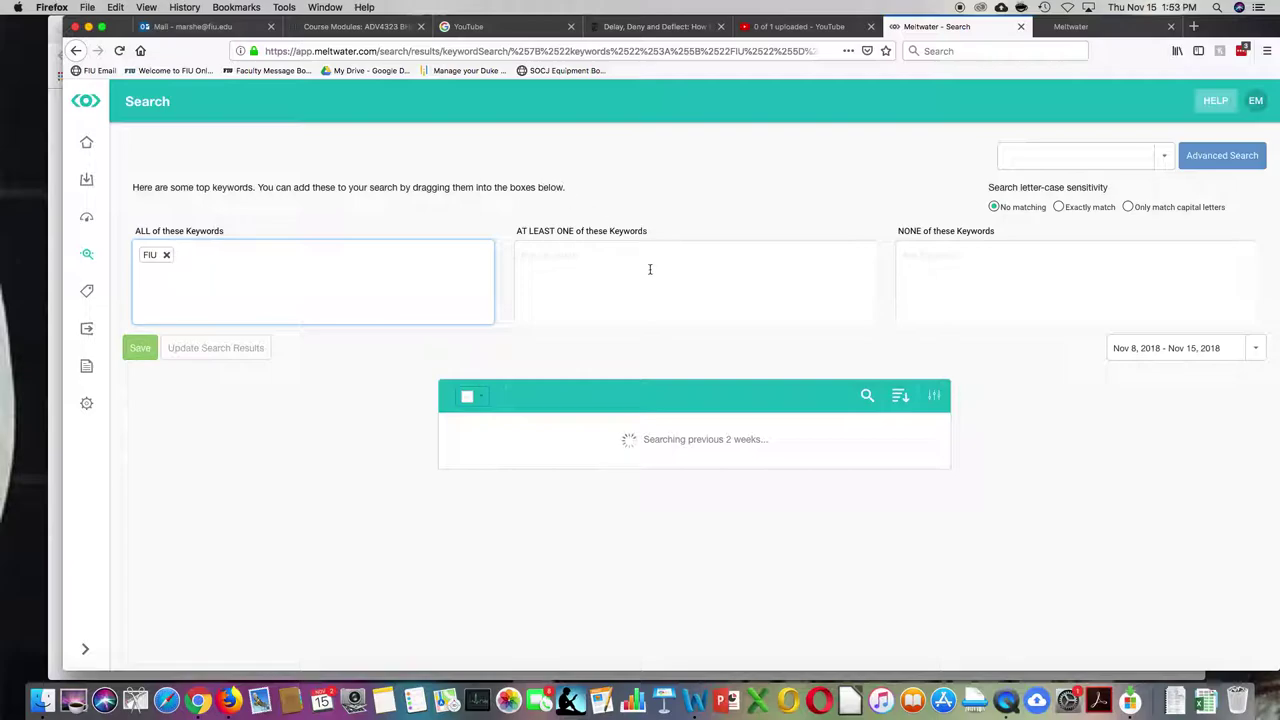
left_click(293, 270)
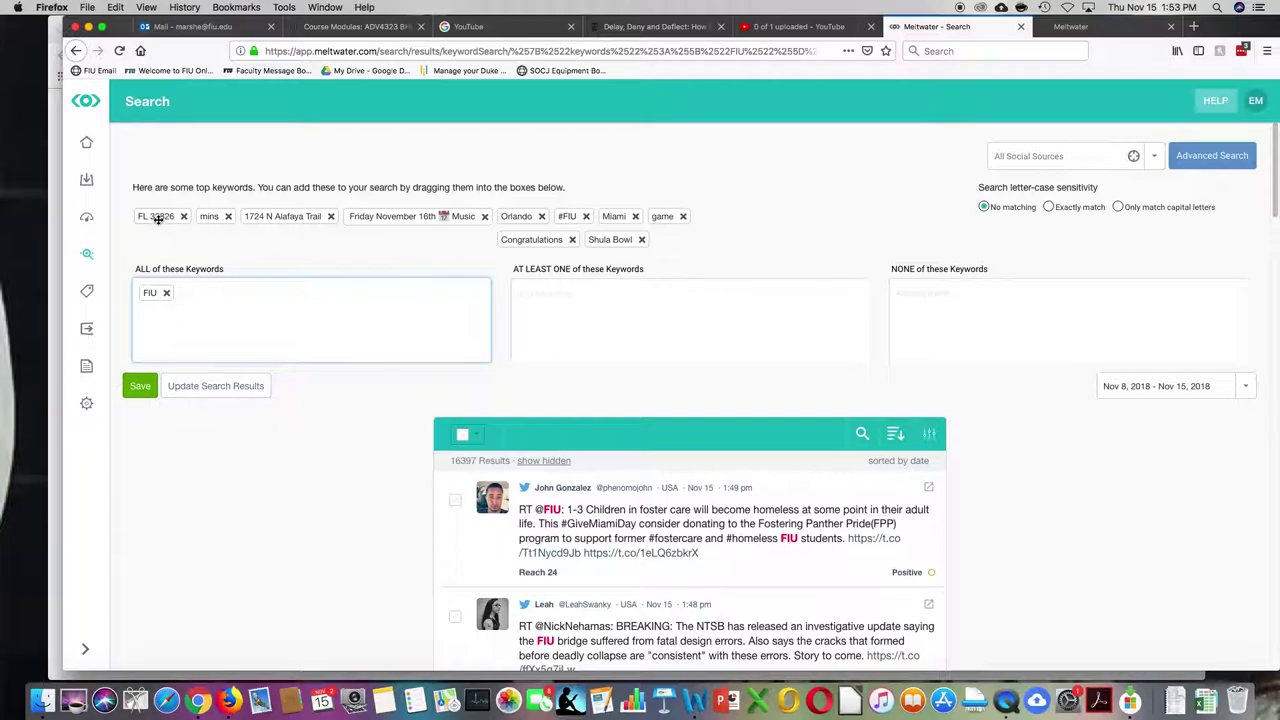
- Add FL 32826 as an excluded keyword in the FIU search
mouse_move(156, 217)
left_mouse_down()
mouse_move(781, 318)
mouse_move(948, 302)
left_mouse_up()
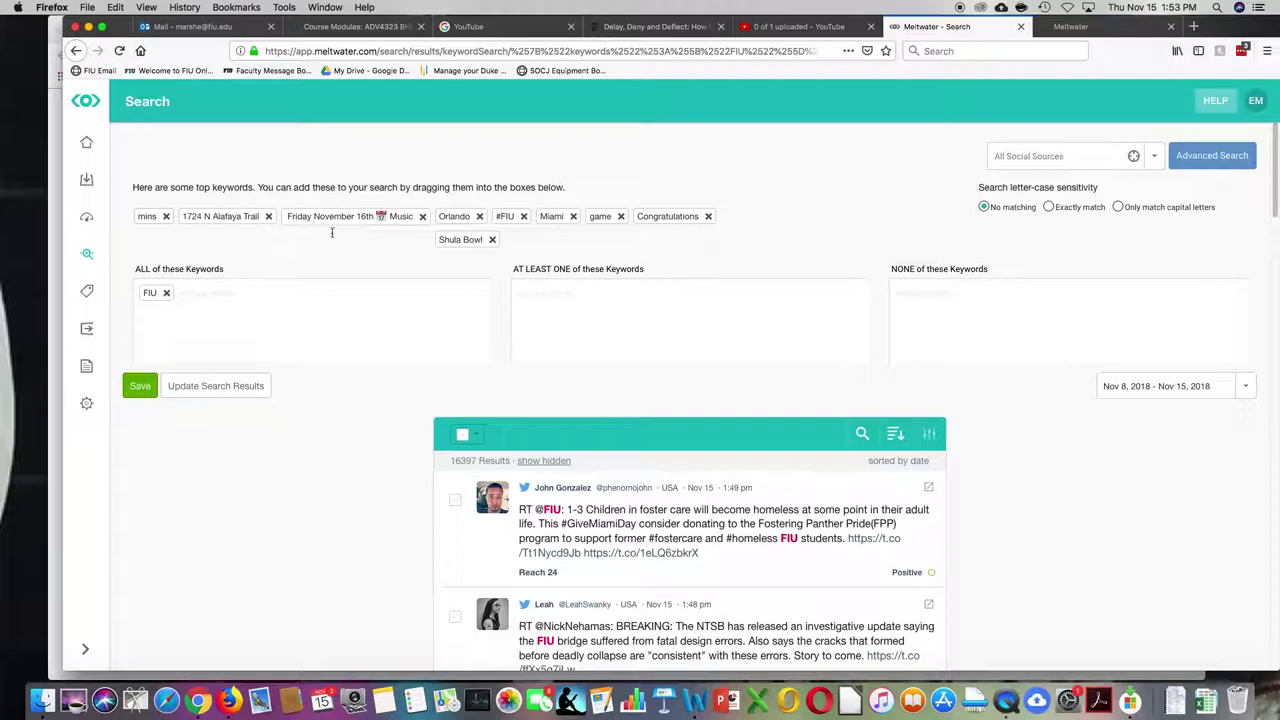
left_click_drag(228, 220, 945, 318)
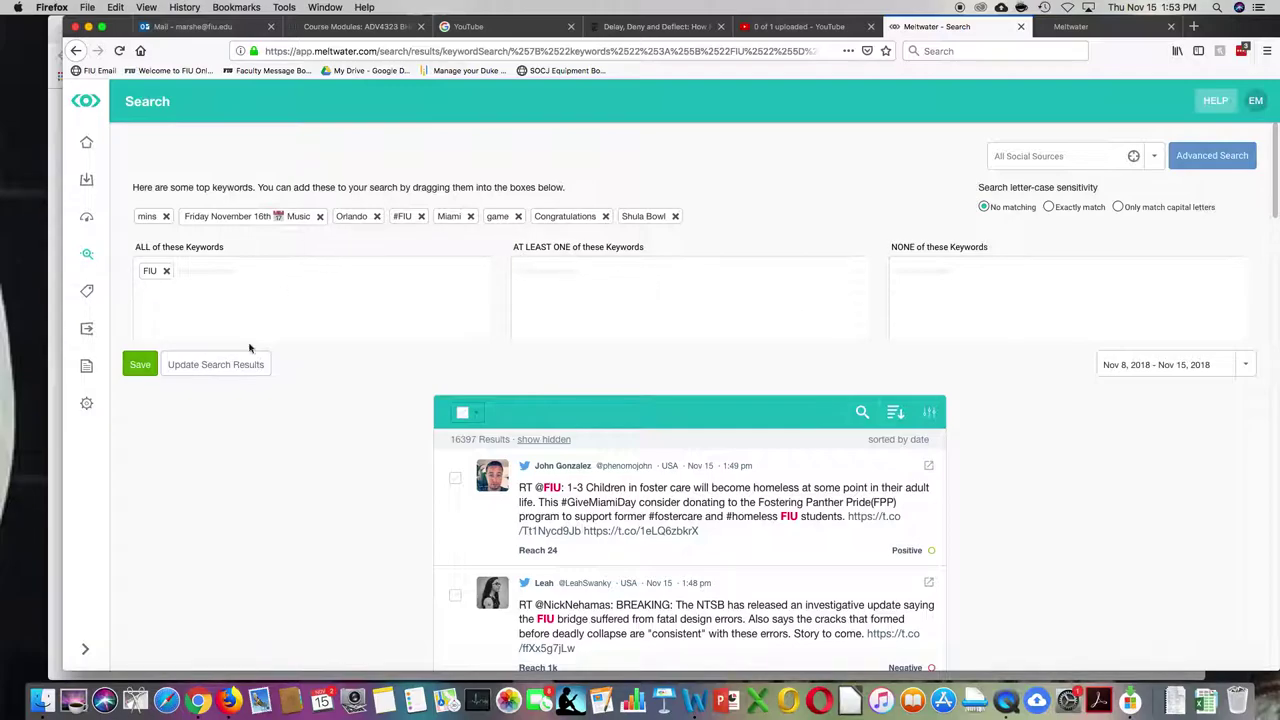
left_click(226, 370)
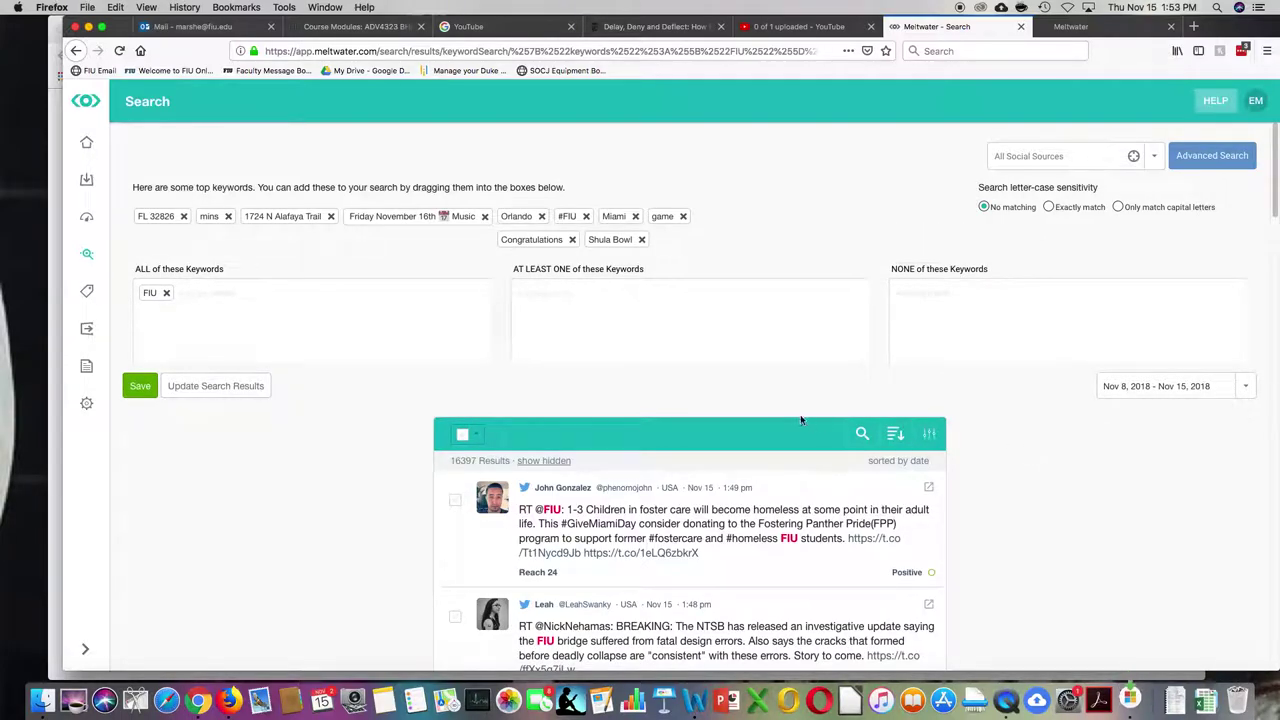
left_click(960, 306)
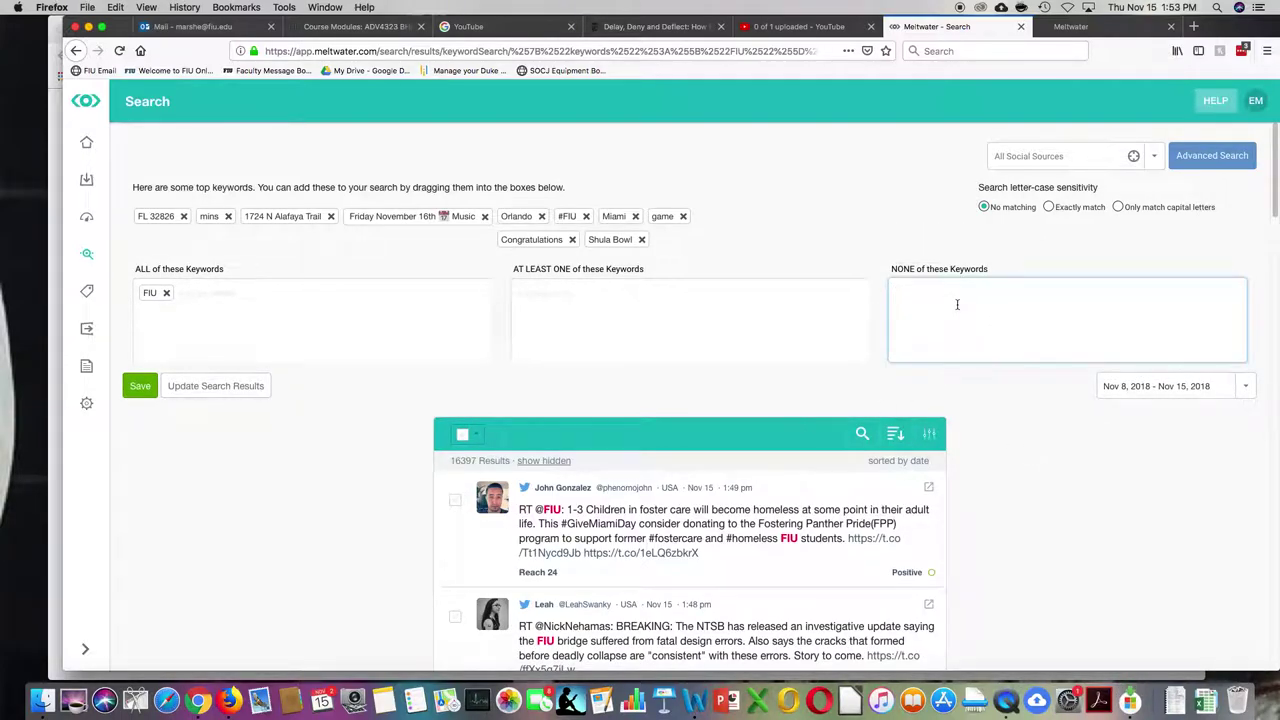
type("FL 32")
type("826")
key("Return")
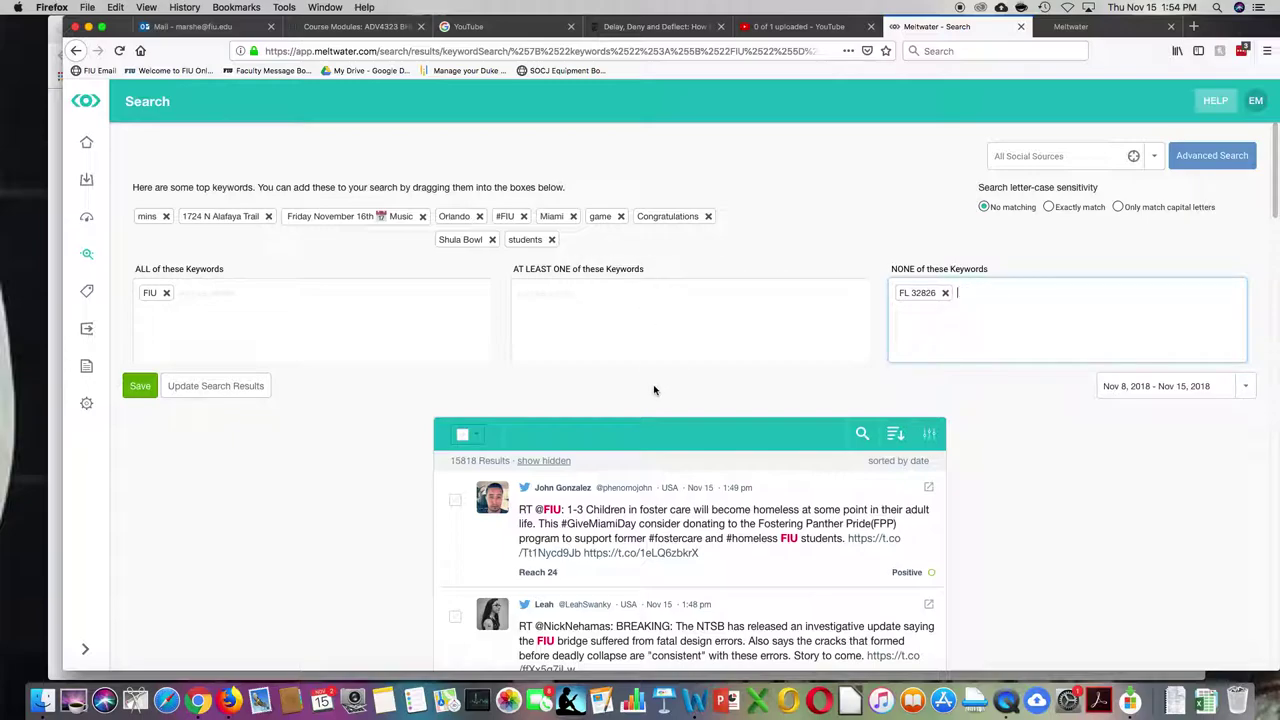
- Also exclude 1724, narrowing the FIU results to 15,818, and scroll through them
scroll(704, 420, "down", 2)
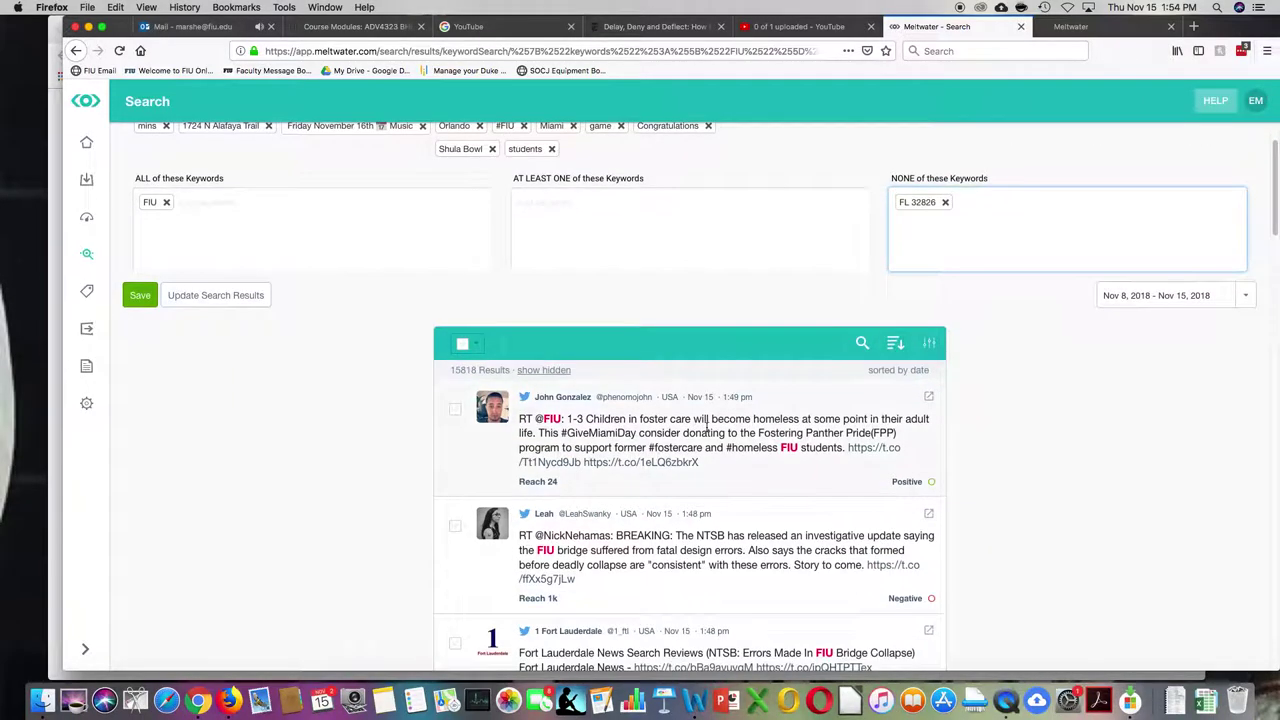
scroll(704, 420, "up", 1)
type("1724")
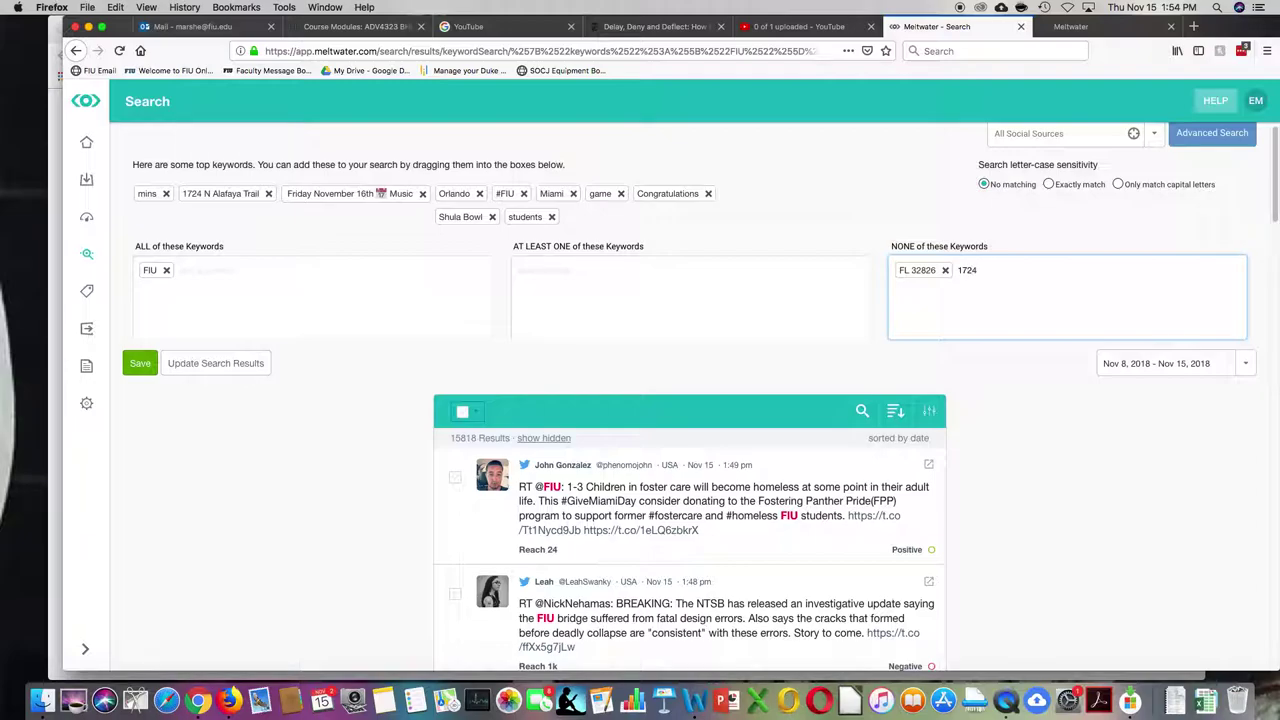
key("Return")
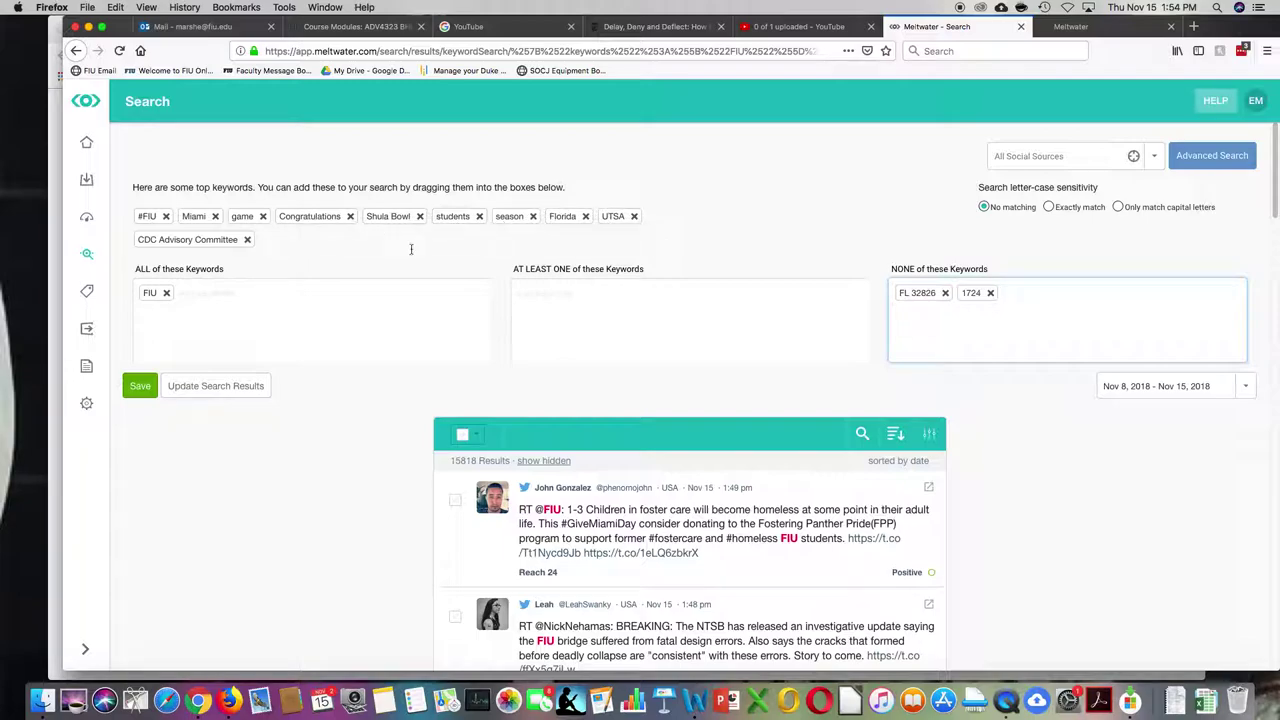
scroll(627, 502, "down", 2)
scroll(627, 502, "down", 3)
scroll(627, 495, "down", 3)
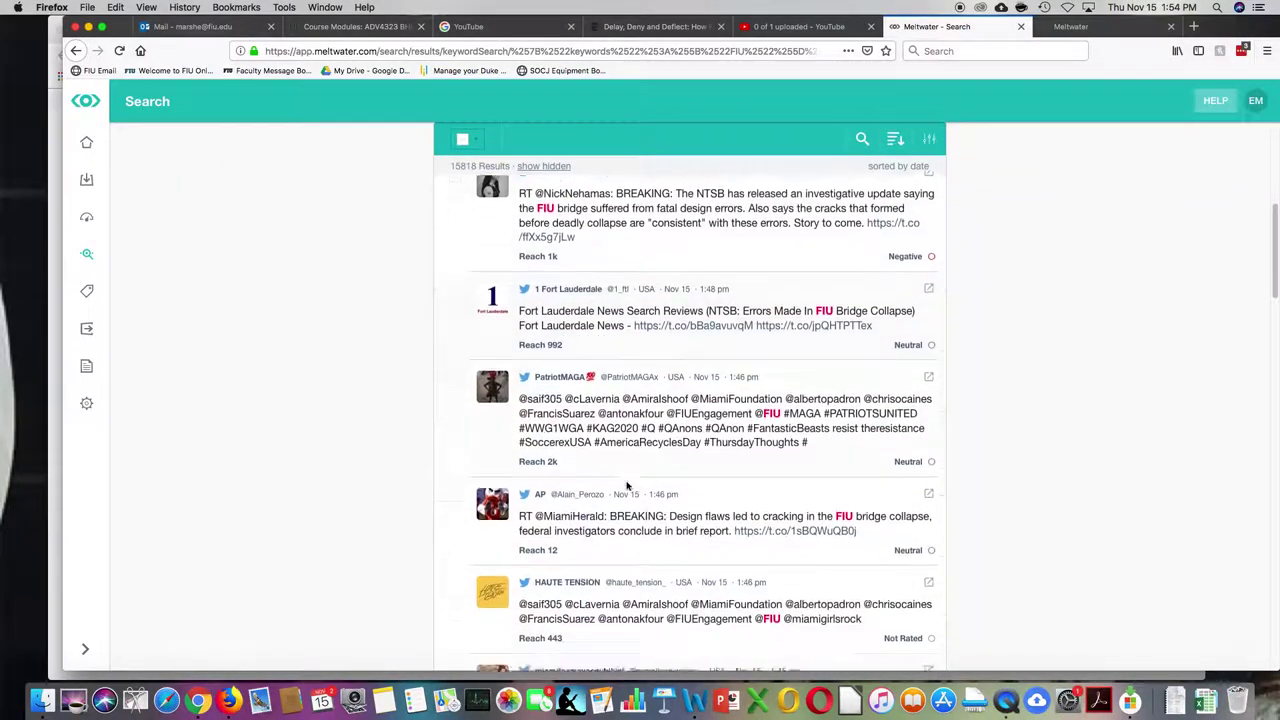
scroll(625, 470, "down", 3)
scroll(626, 470, "down", 2)
scroll(626, 465, "down", 3)
scroll(627, 455, "down", 1)
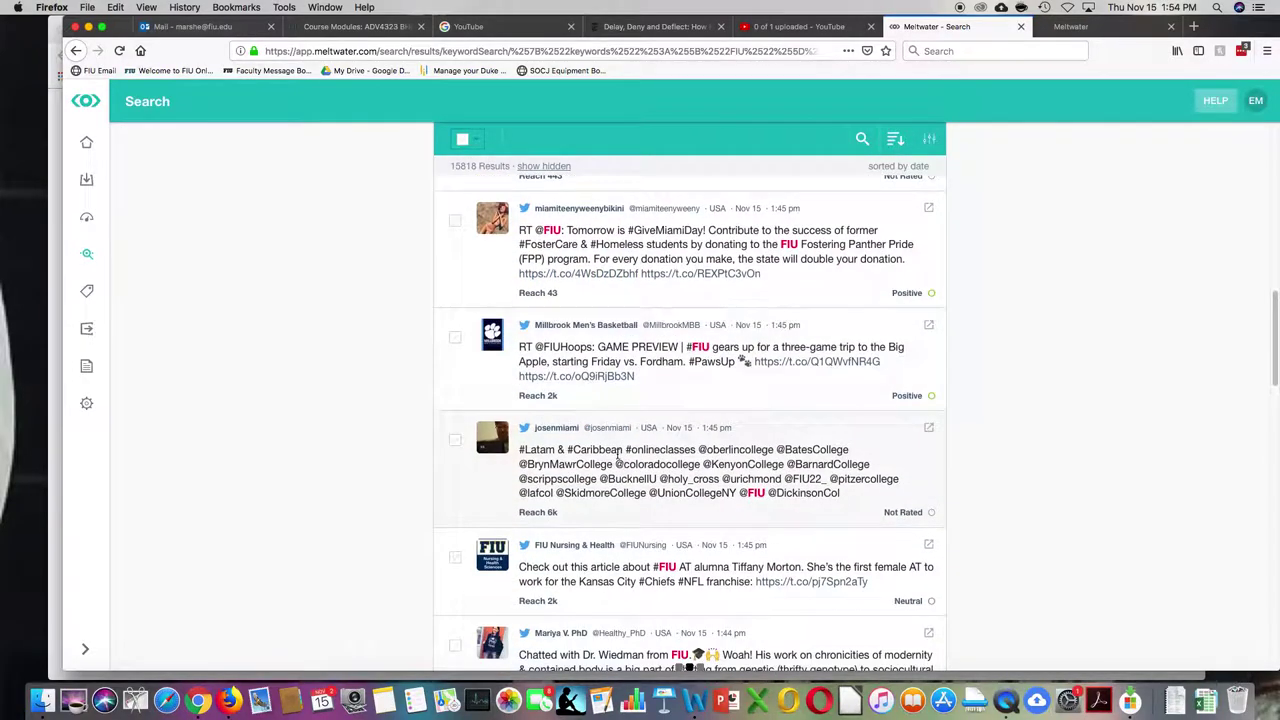
scroll(627, 450, "up", 3)
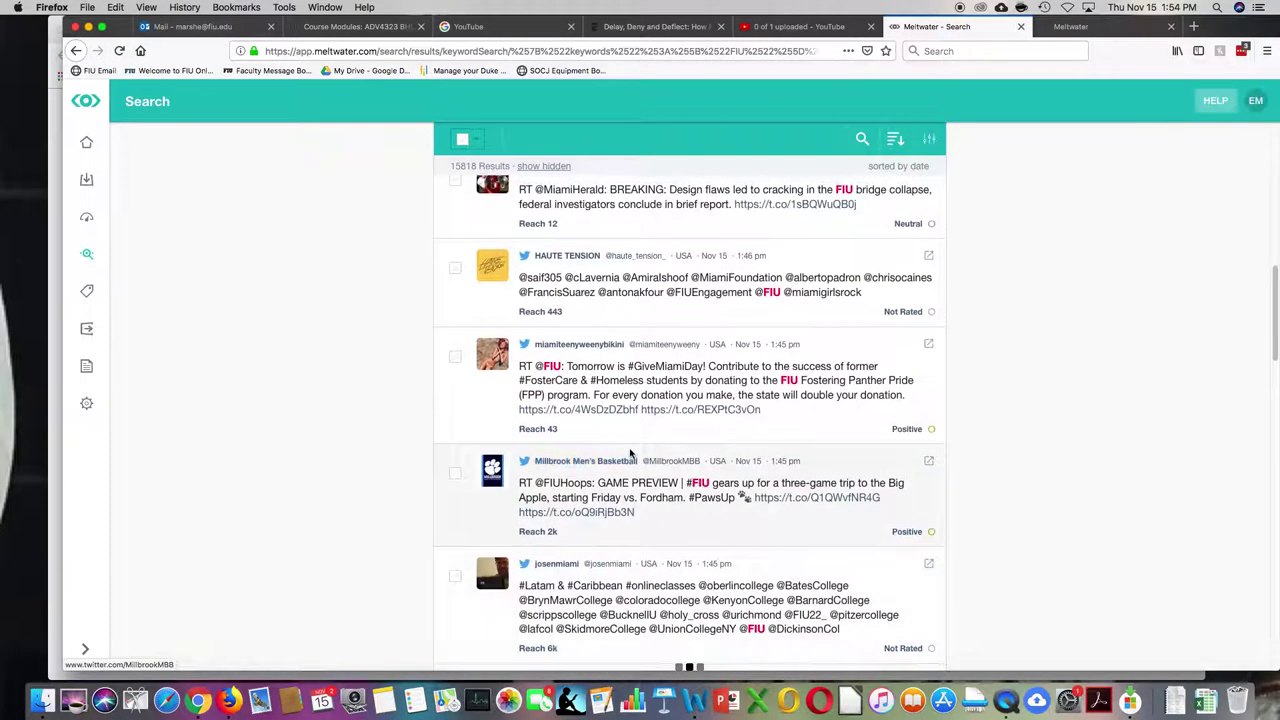
scroll(629, 452, "up", 4)
scroll(630, 453, "up", 1)
scroll(630, 453, "up", 4)
scroll(630, 453, "up", 5)
scroll(630, 453, "up", 1)
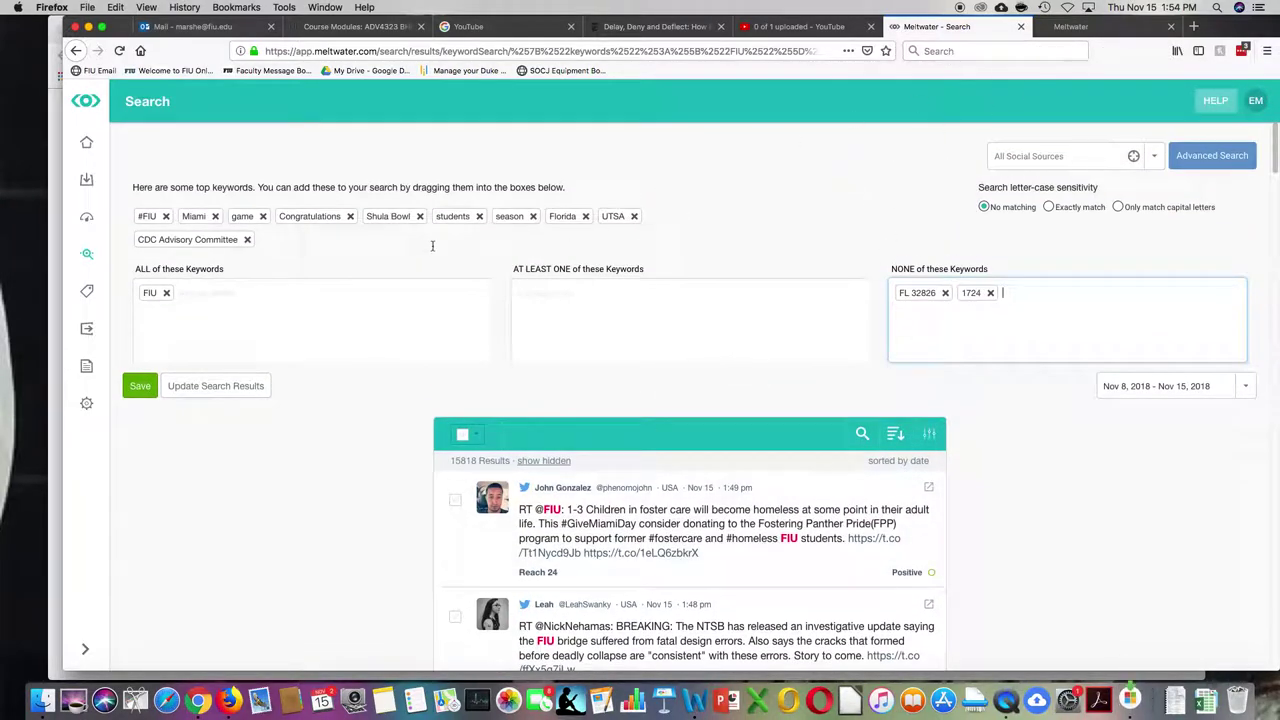
- Save the search under the name FIU 11_15
left_click(143, 387)
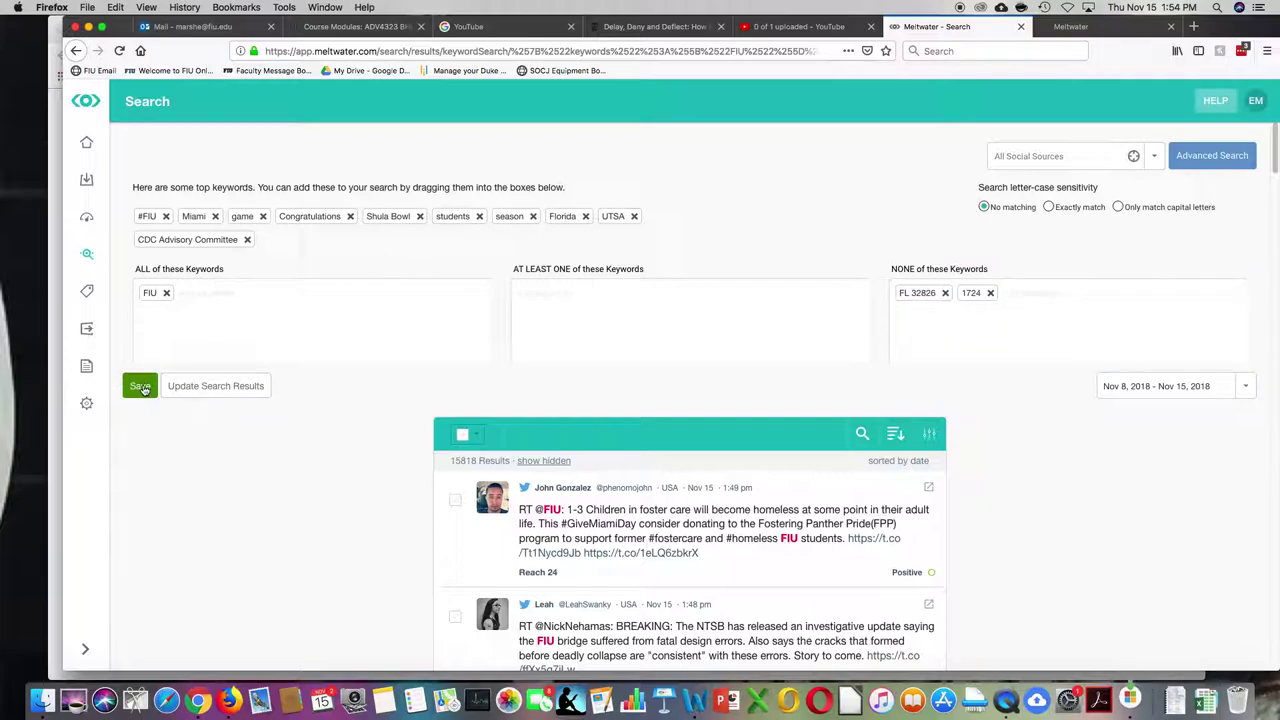
left_click(141, 389)
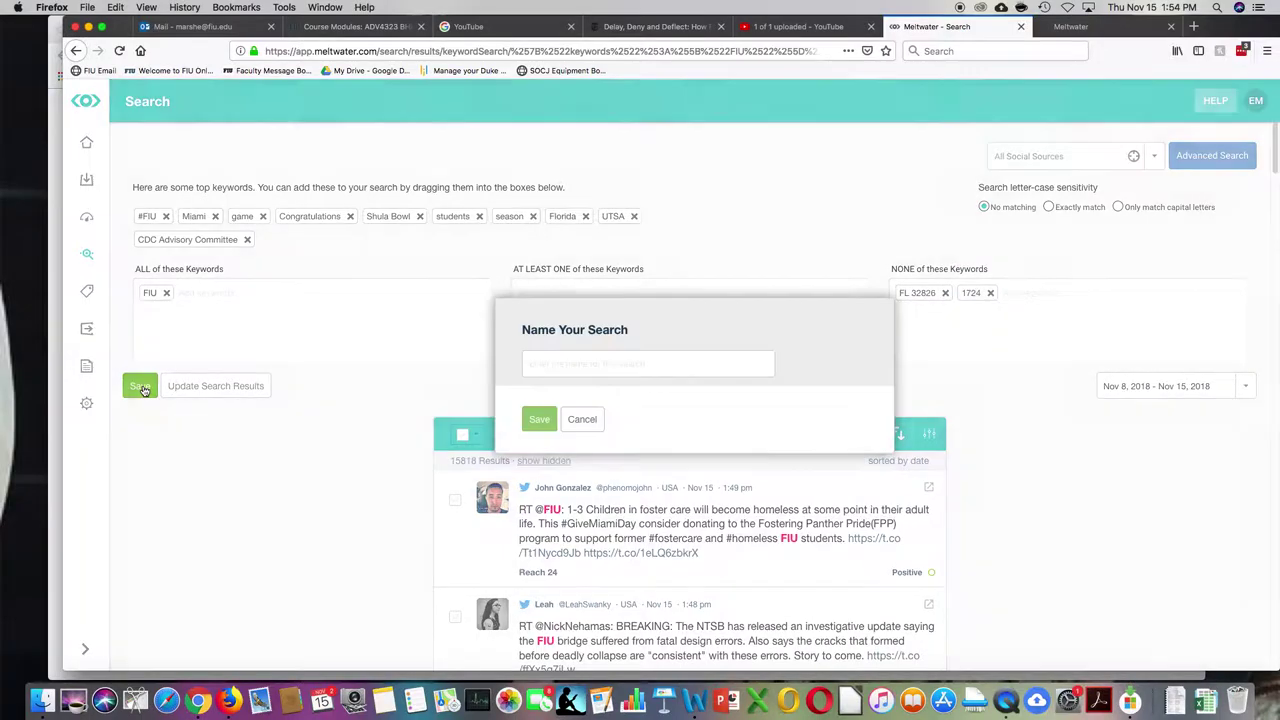
left_click(539, 365)
type("FIU 11_15")
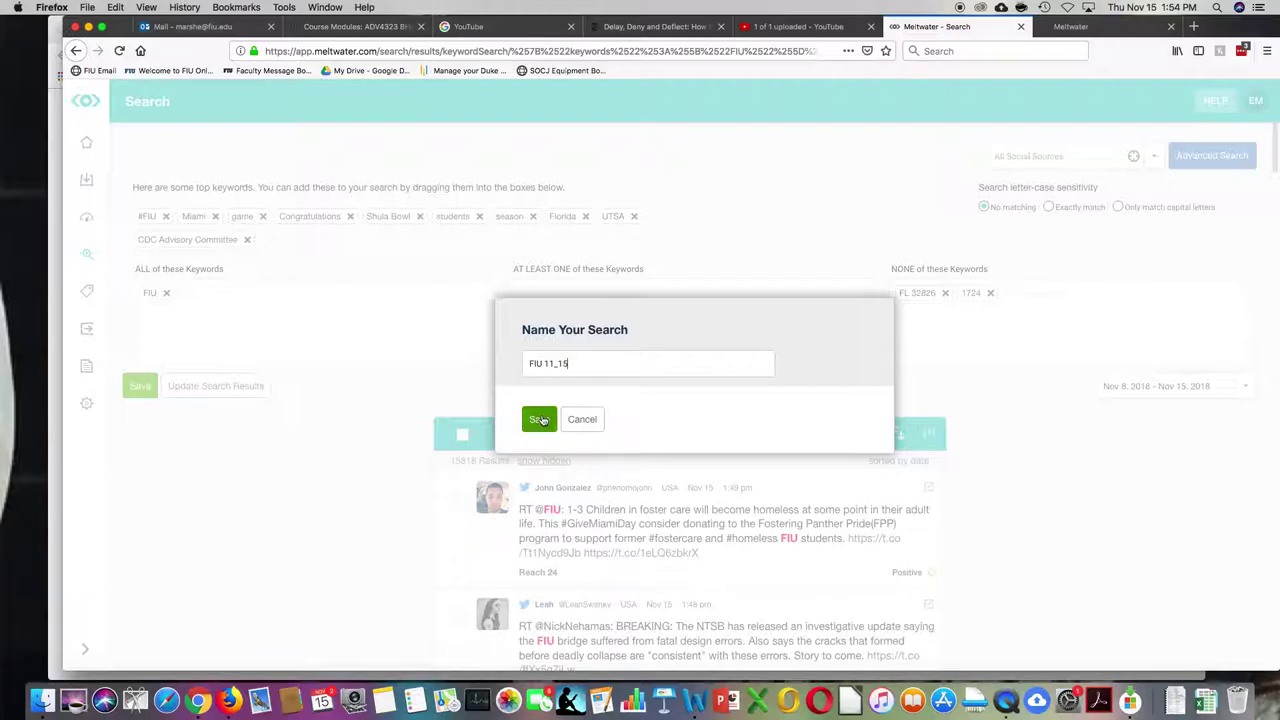
left_click(539, 419)
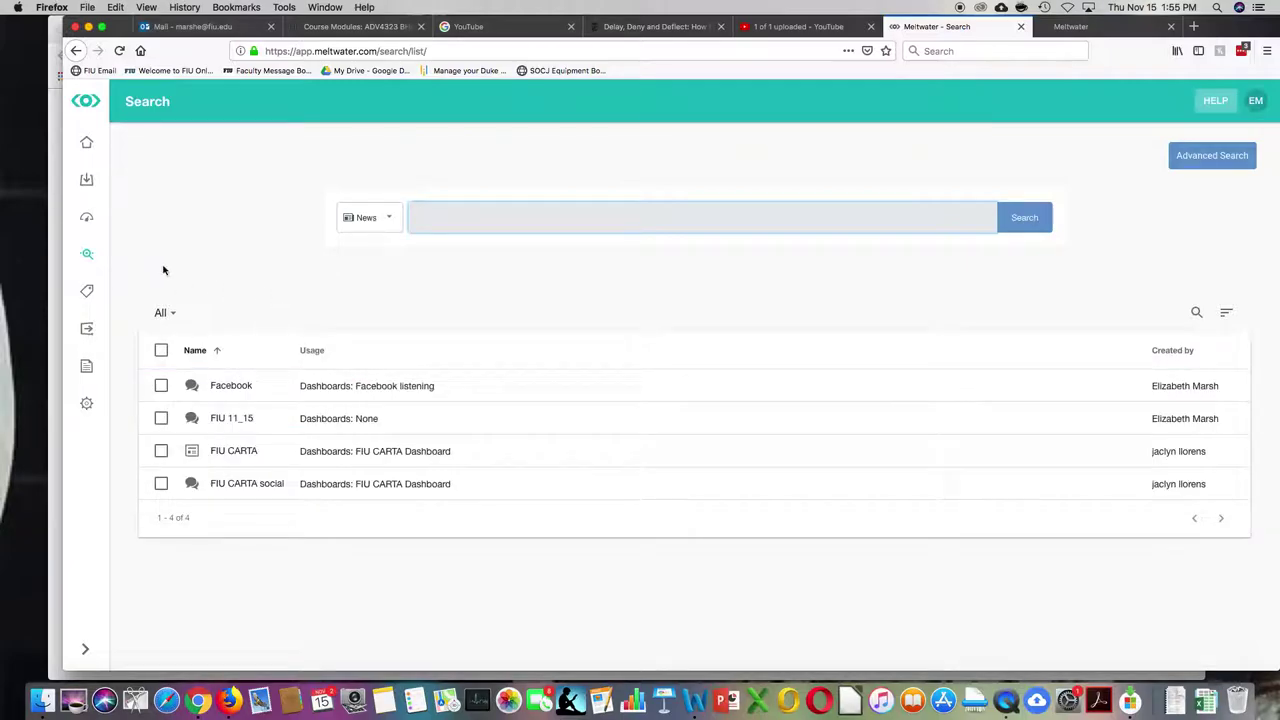
- Close the extra tab and open Dashboards from the sidebar in a new tab
left_click(1171, 26)
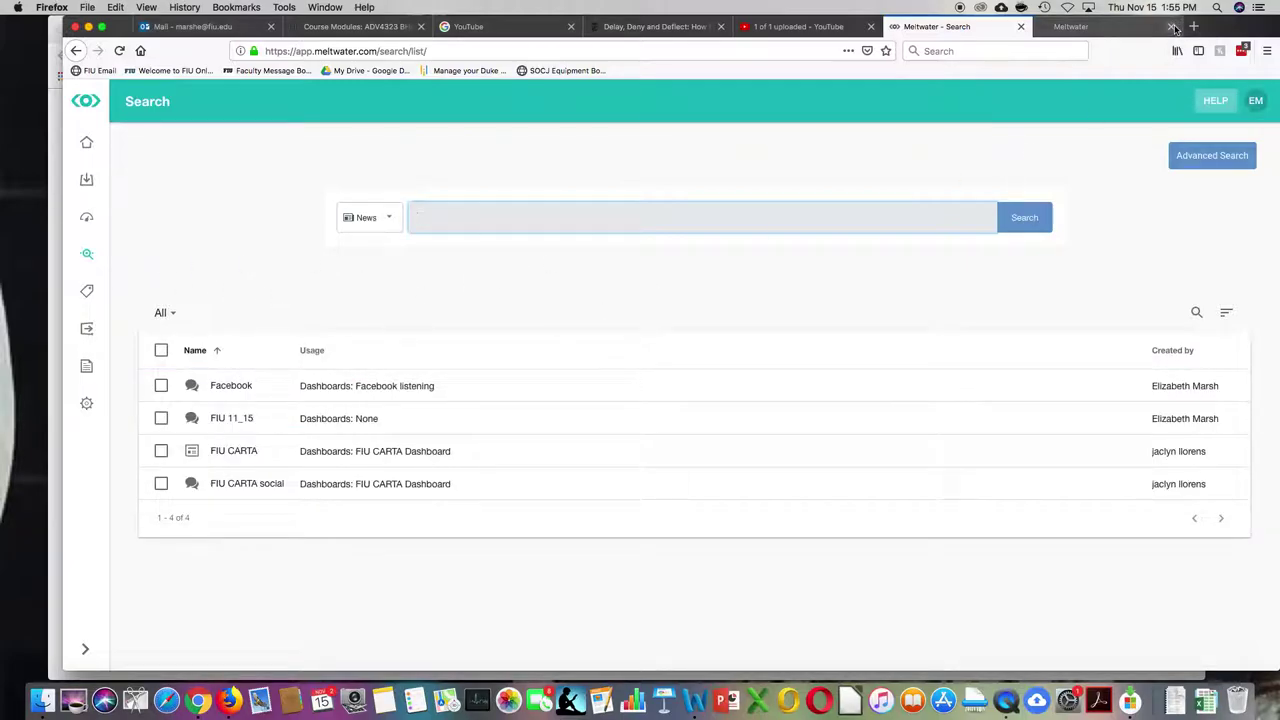
right_click(92, 218)
left_click(133, 228)
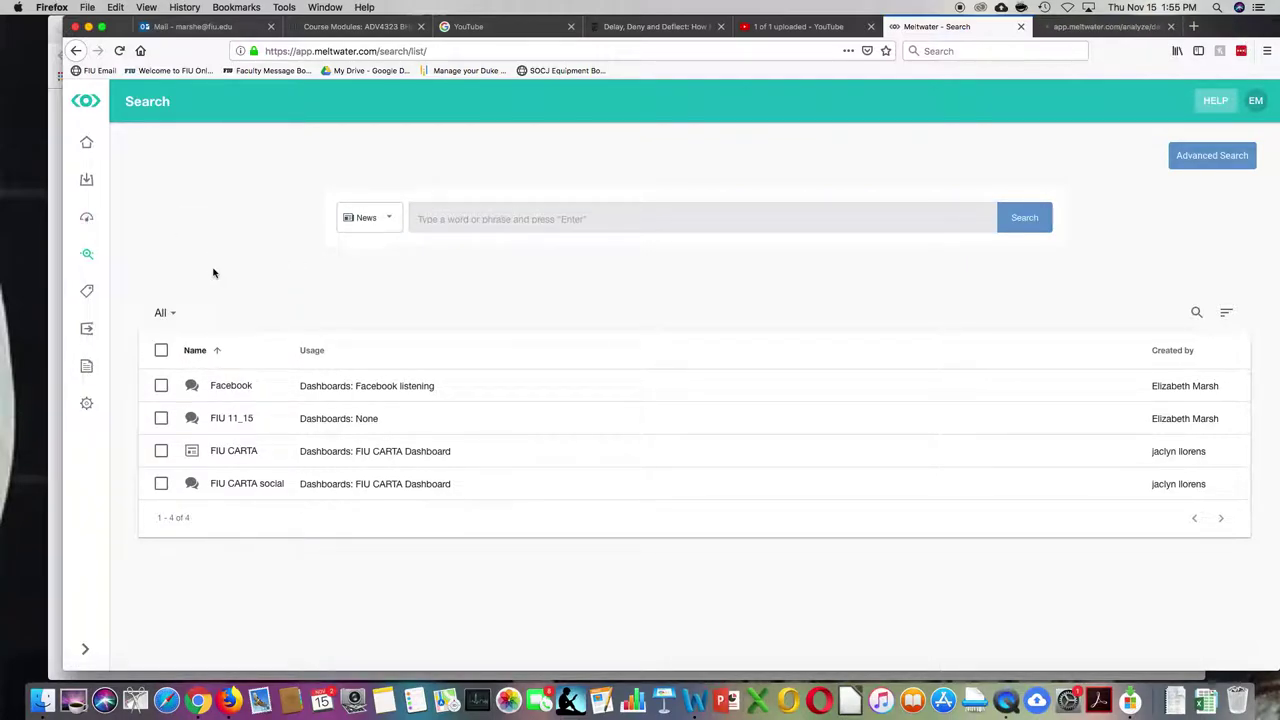
left_click(1100, 27)
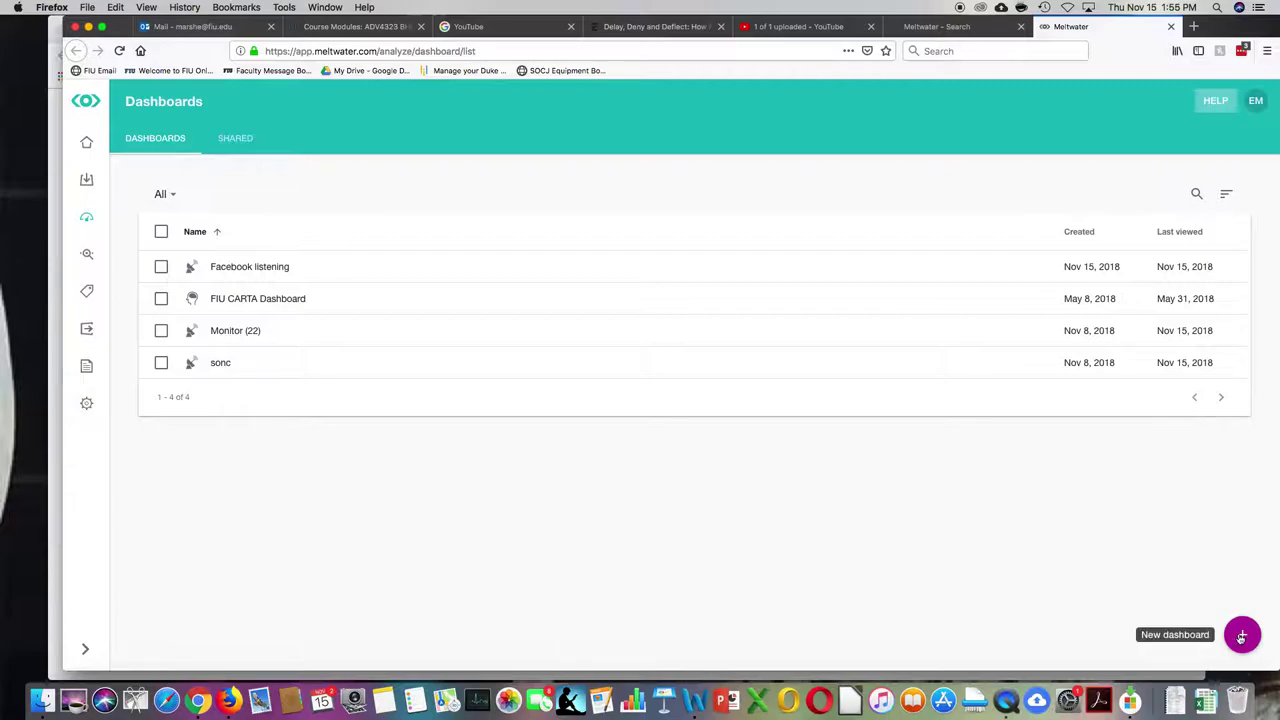
mouse_move(491, 298)
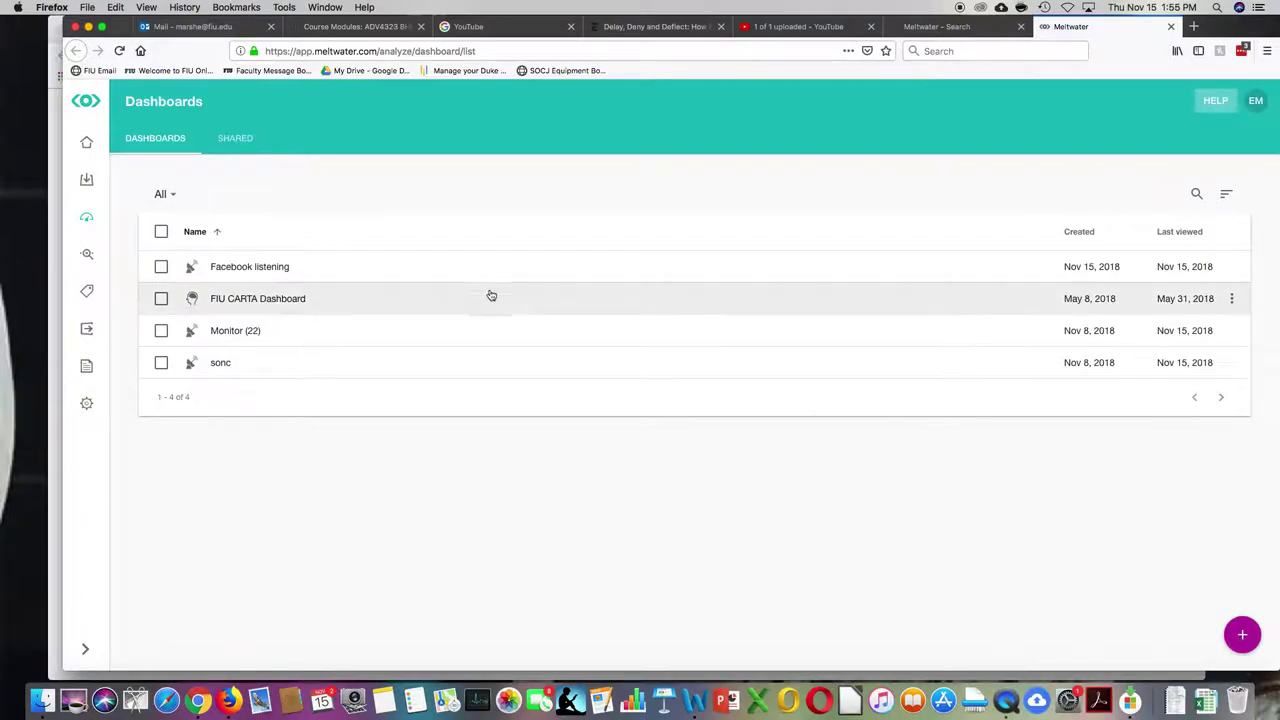
- Create a Monitor dashboard with FIU 11_15 as its primary search
left_click(1242, 634)
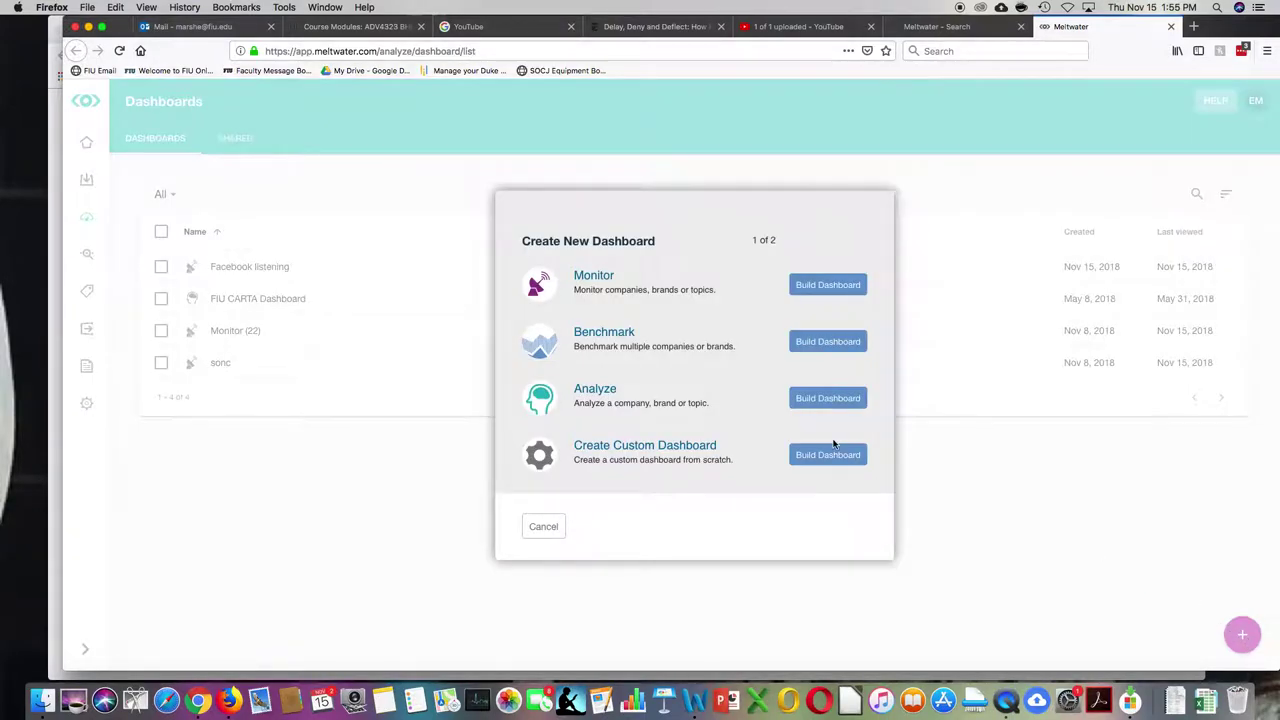
left_click(811, 286)
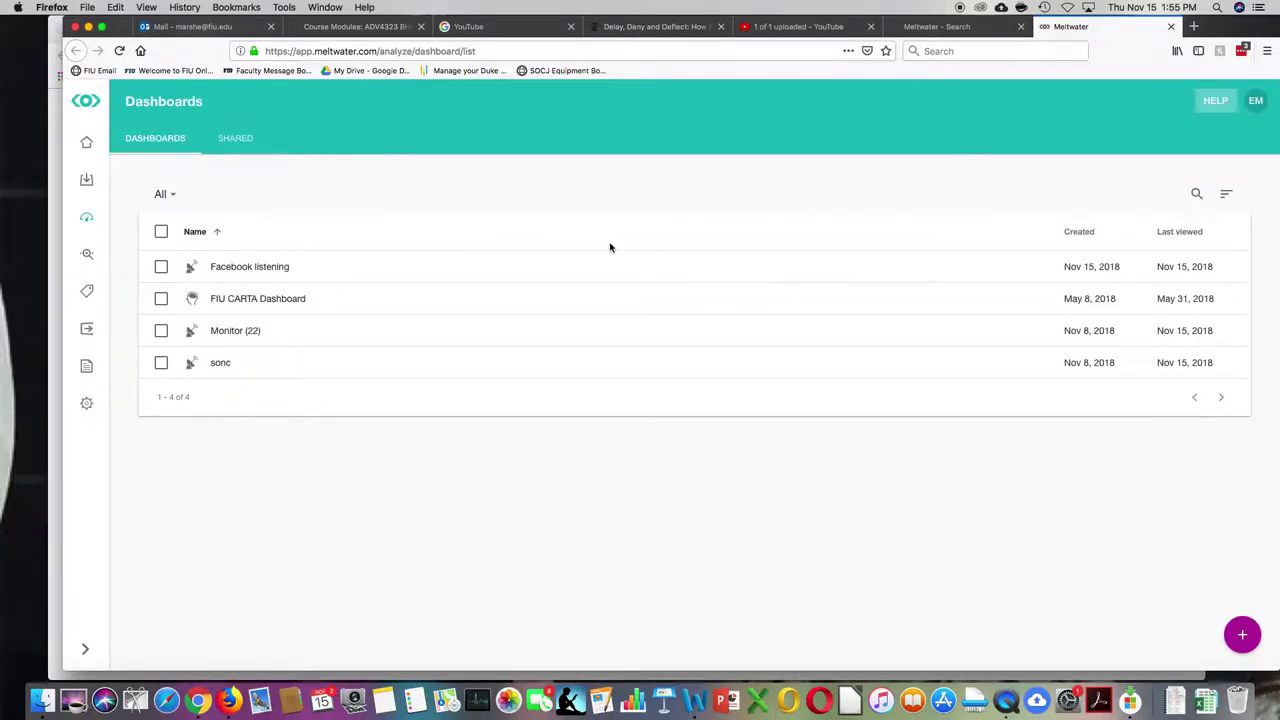
left_click(749, 369)
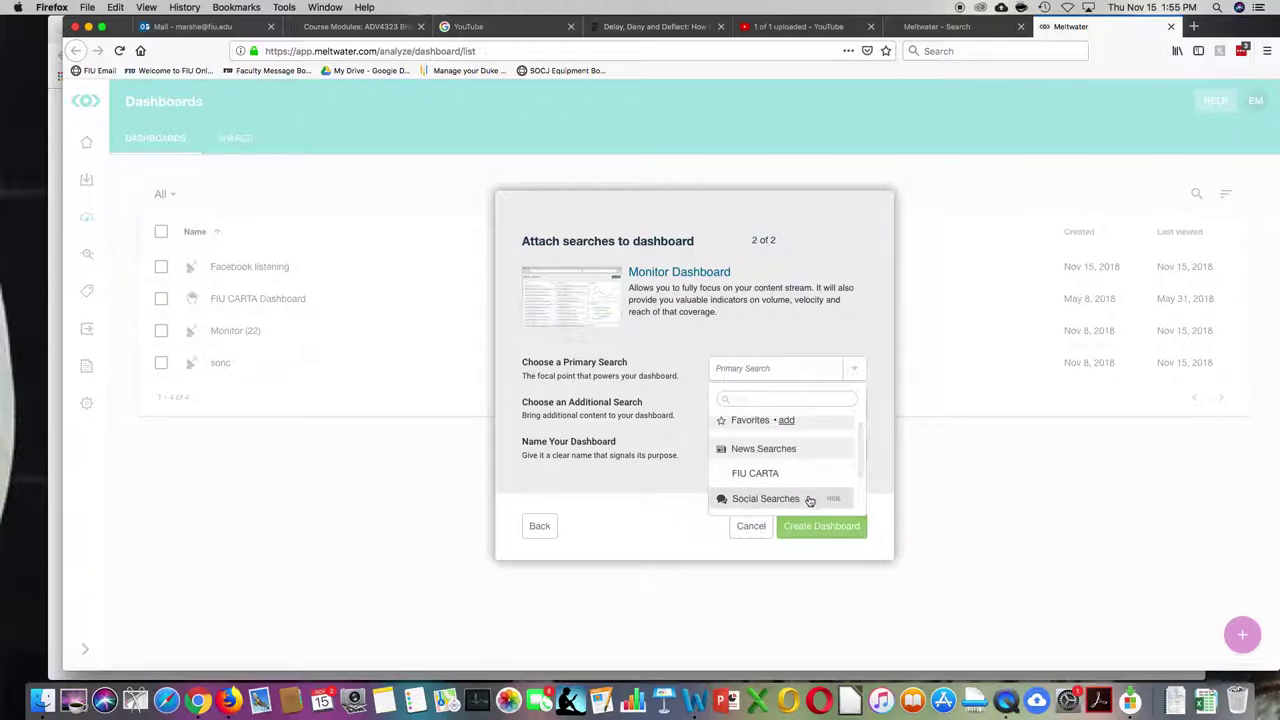
scroll(810, 497, "down", 1)
scroll(800, 500, "down", 2)
left_click(768, 503)
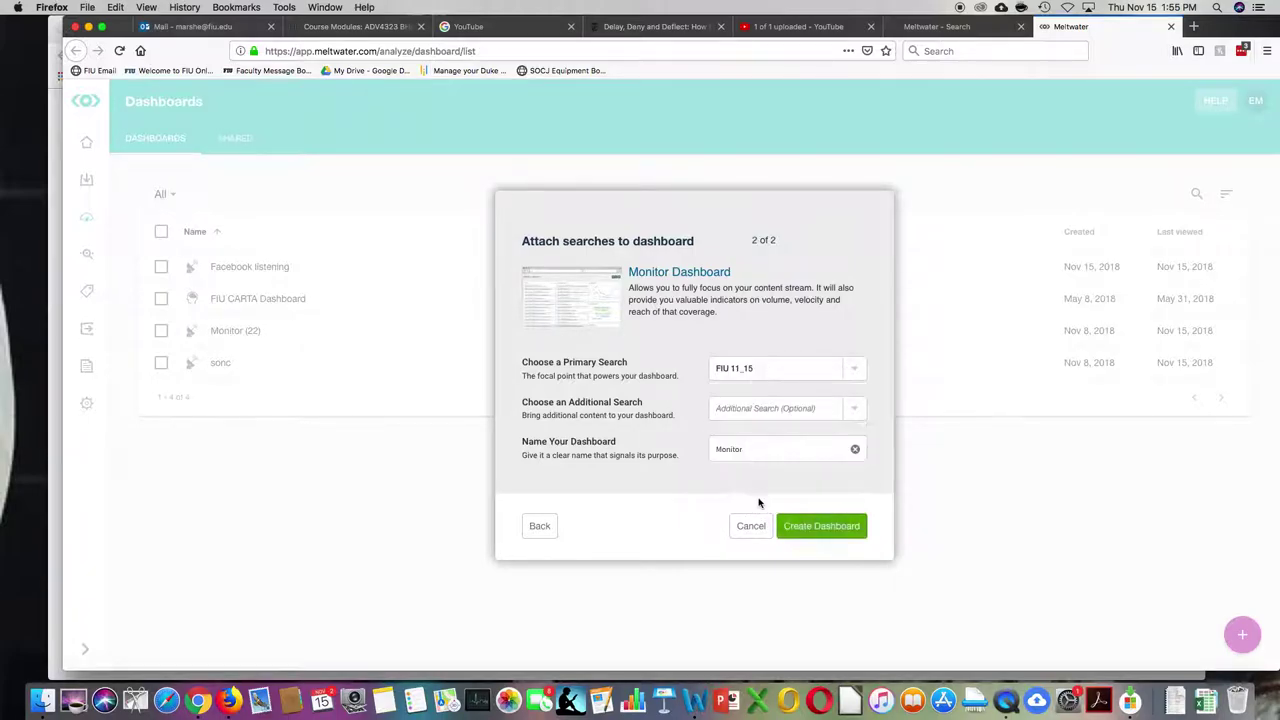
left_click(822, 528)
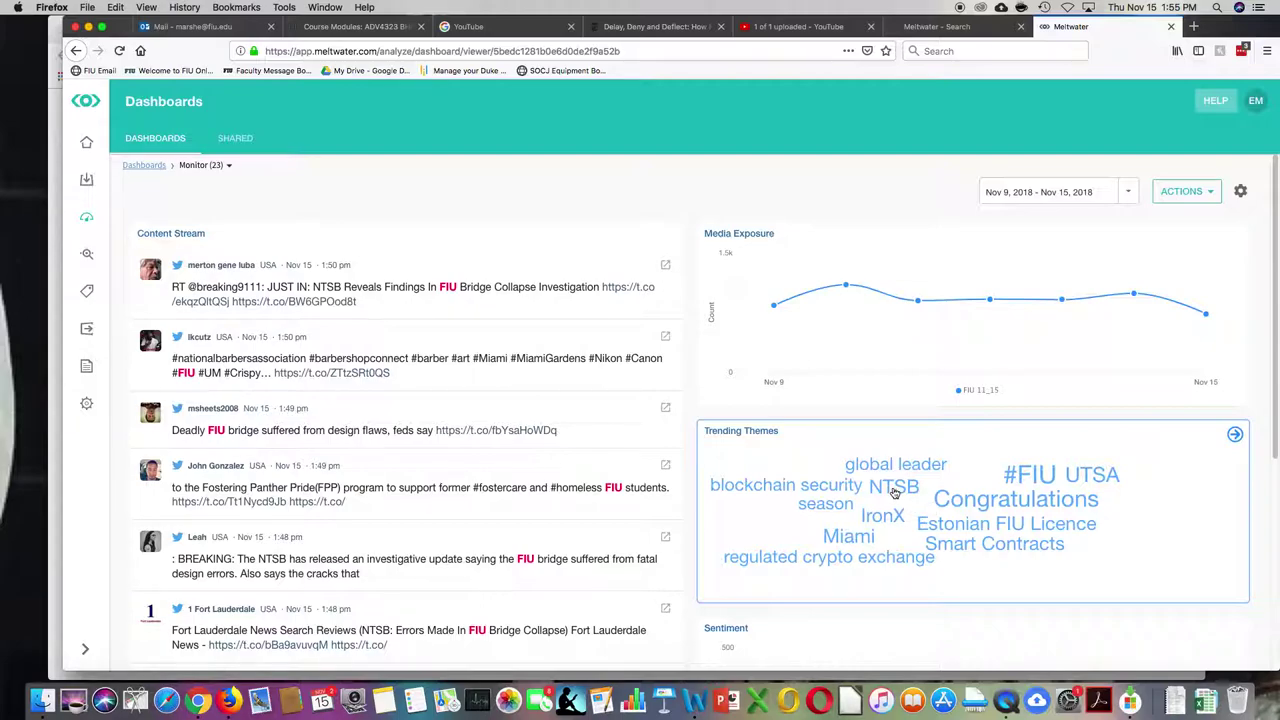
- Review the FIU dashboard's stream, charts, sentiment, sources and locations, then show its ACTIONS list
scroll(920, 497, "down", 5)
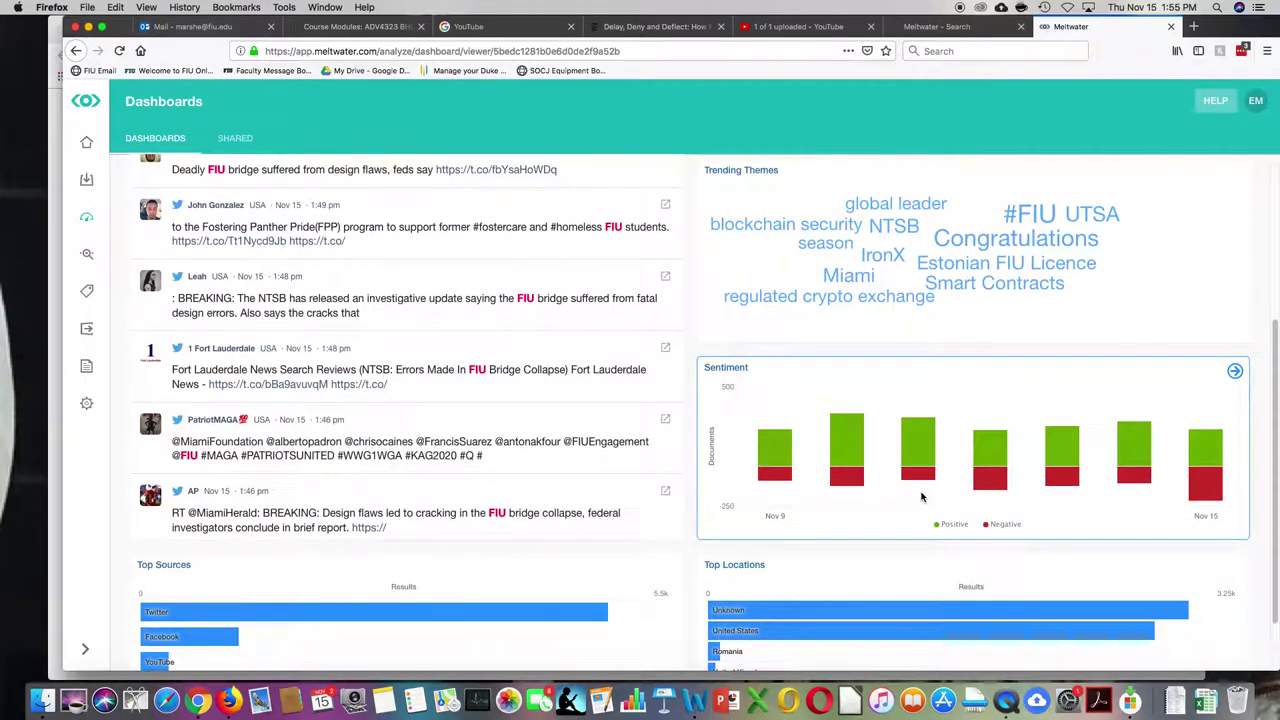
scroll(922, 497, "down", 1)
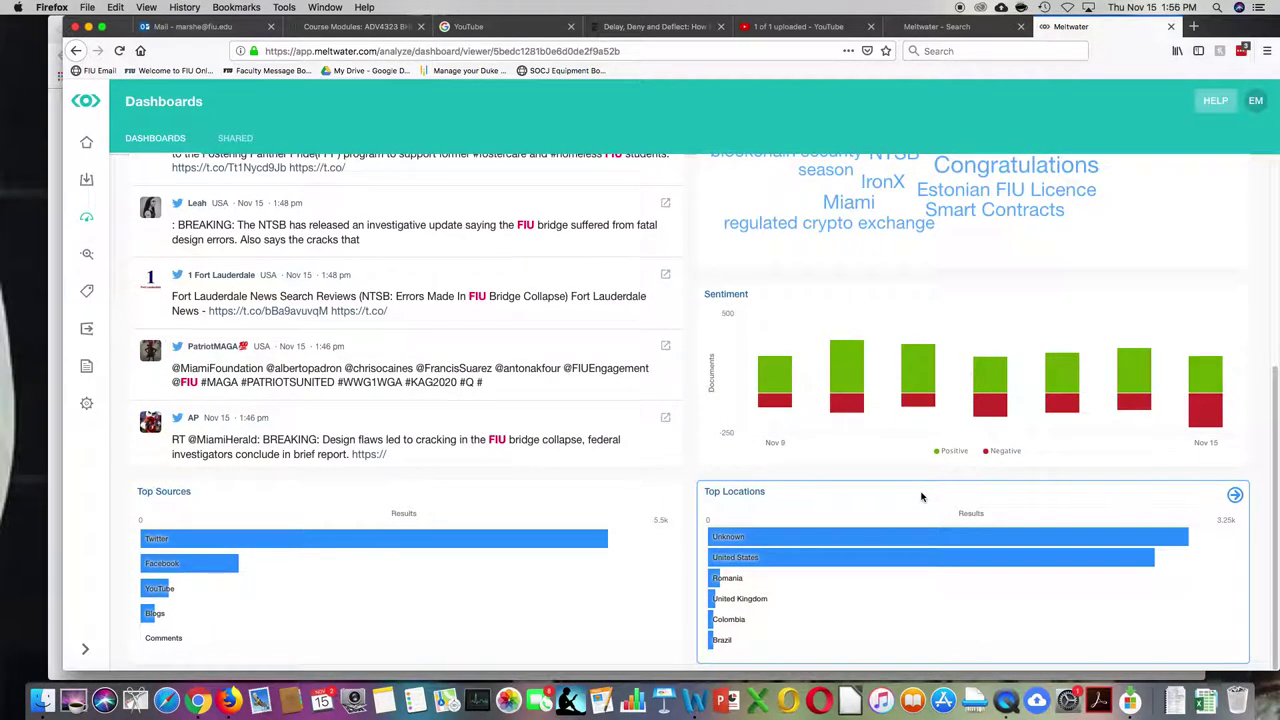
scroll(922, 497, "up", 4)
scroll(922, 497, "up", 2)
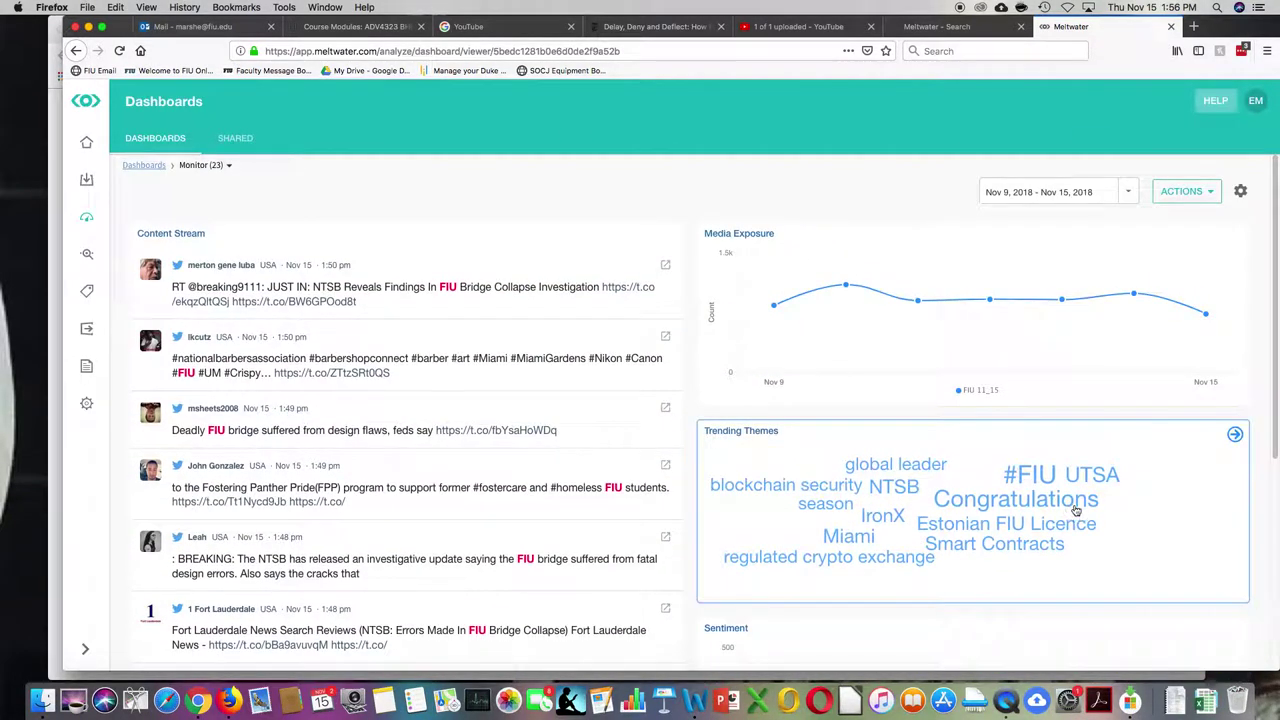
scroll(866, 494, "down", 2)
scroll(914, 510, "down", 3)
scroll(914, 510, "down", 1)
scroll(914, 510, "up", 3)
scroll(914, 510, "up", 3)
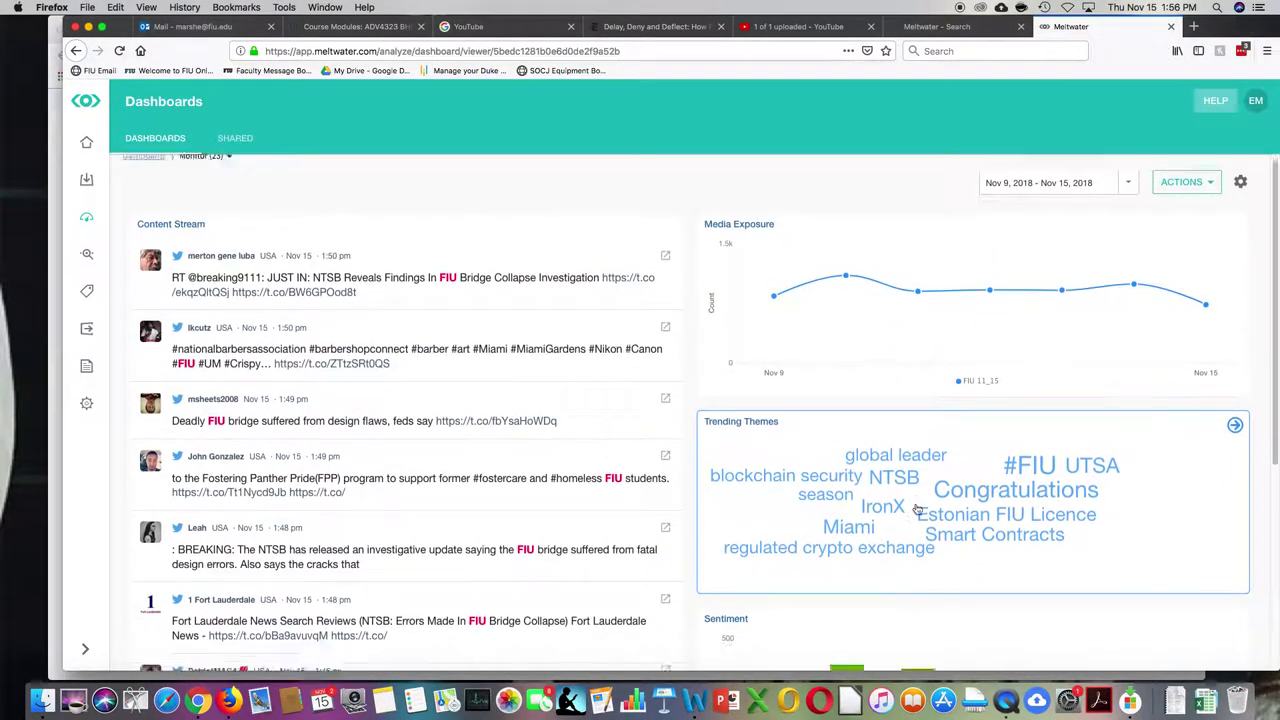
scroll(917, 509, "down", 3)
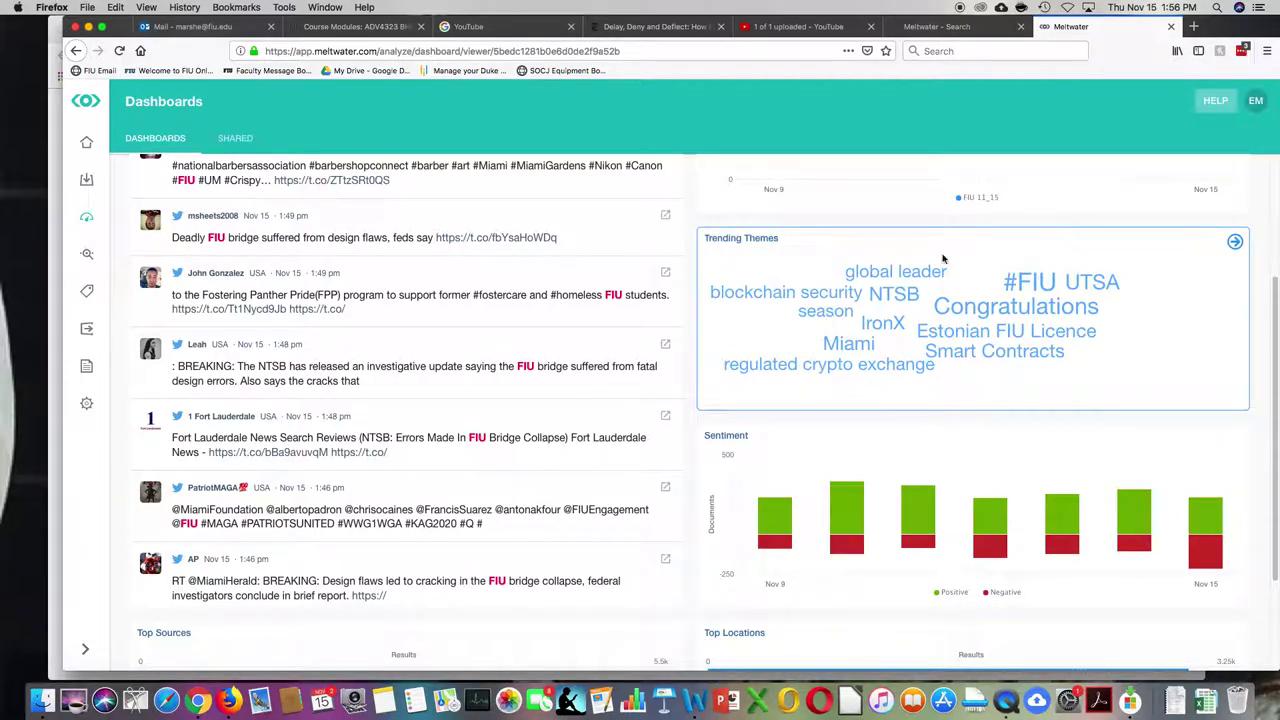
scroll(619, 287, "up", 1)
scroll(619, 287, "up", 3)
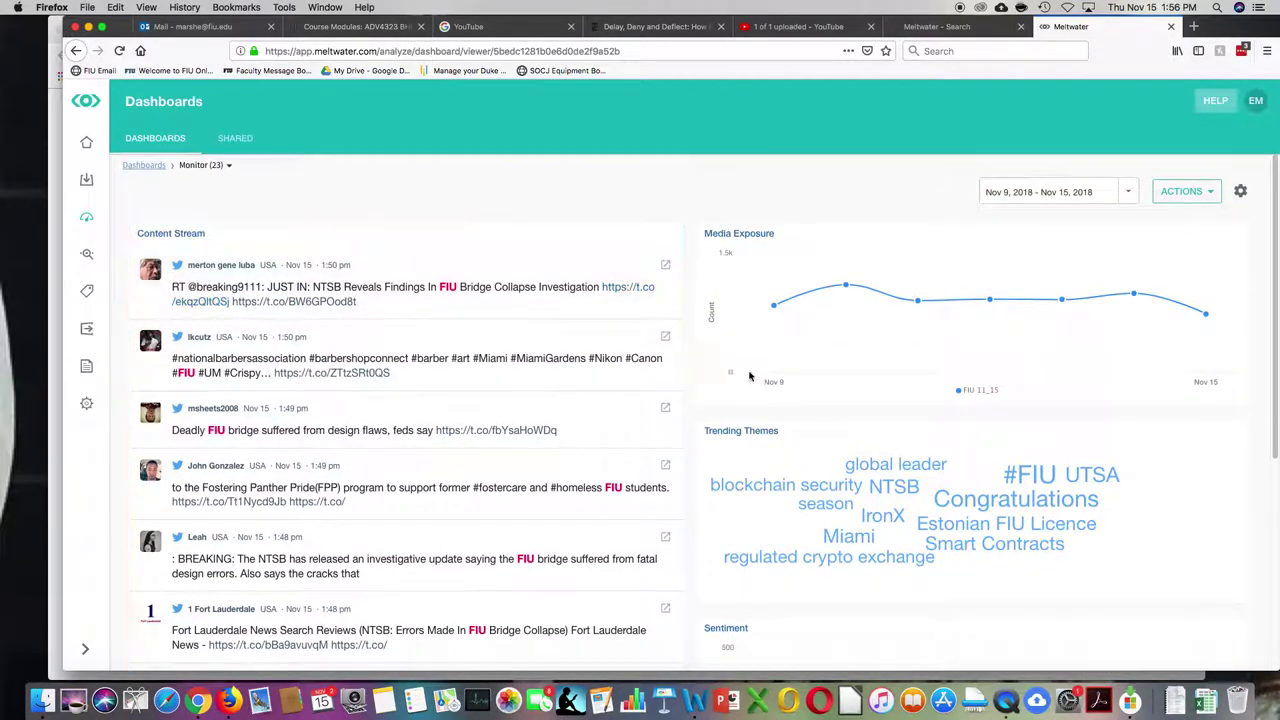
left_click_drag(896, 455, 1215, 470)
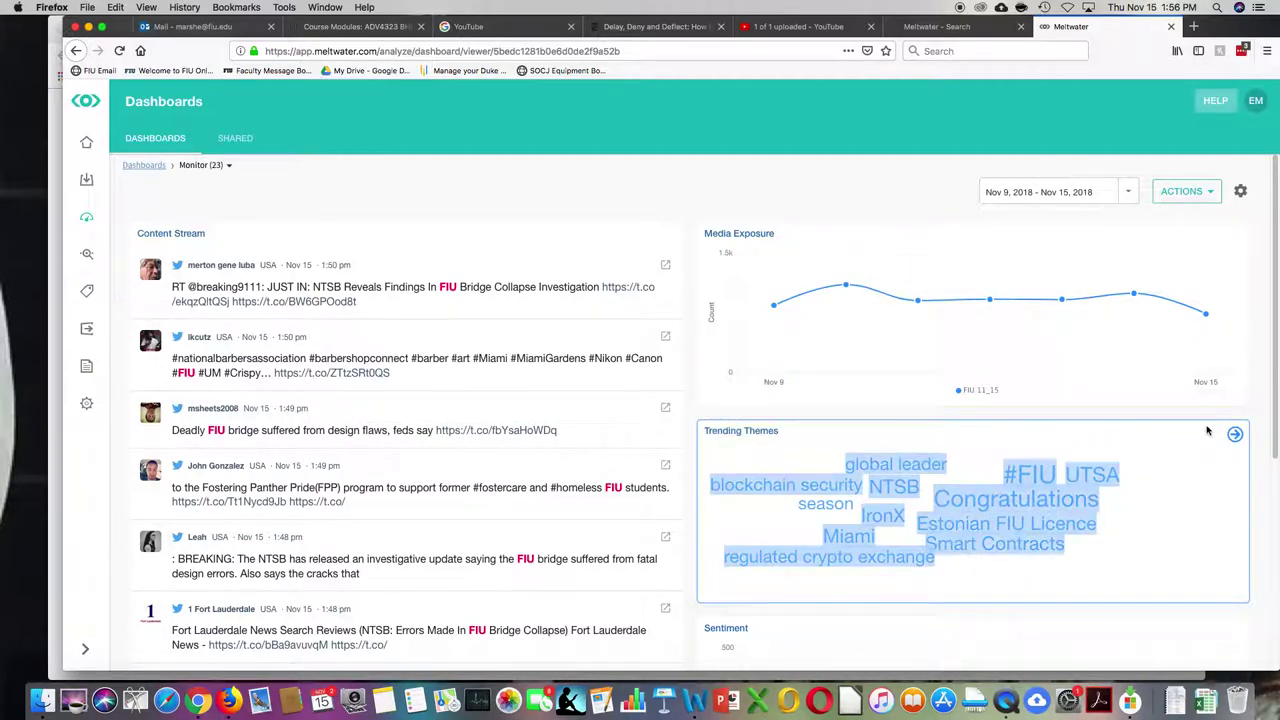
left_click(1208, 196)
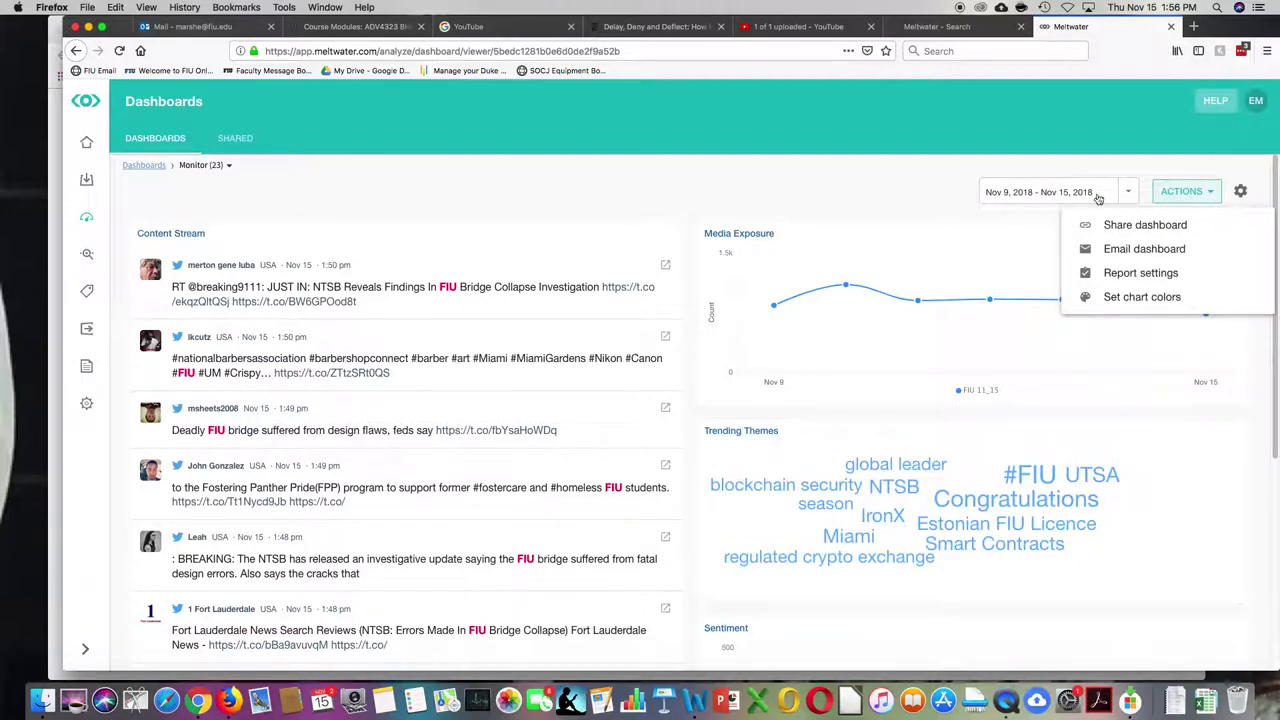
- Enter dashboard edit mode and move Trending Themes above Media Exposure in the right column
left_click(1241, 191)
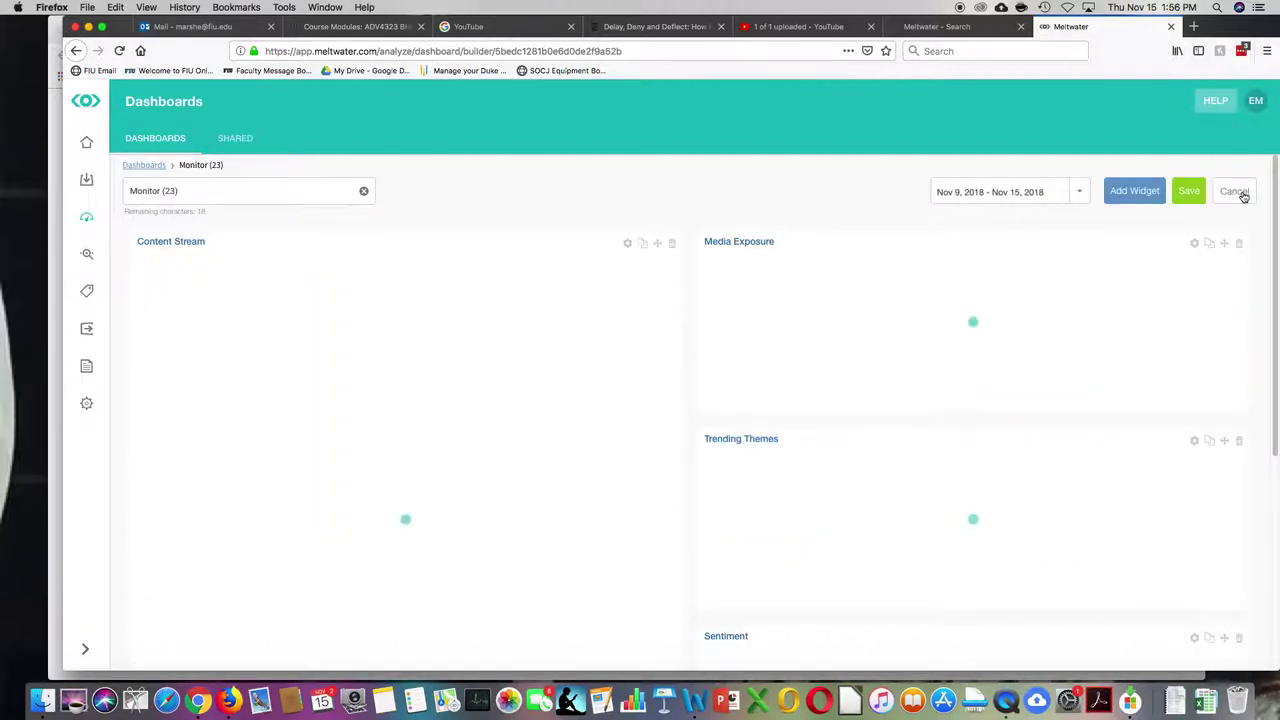
left_click(1243, 193)
left_click(1243, 193)
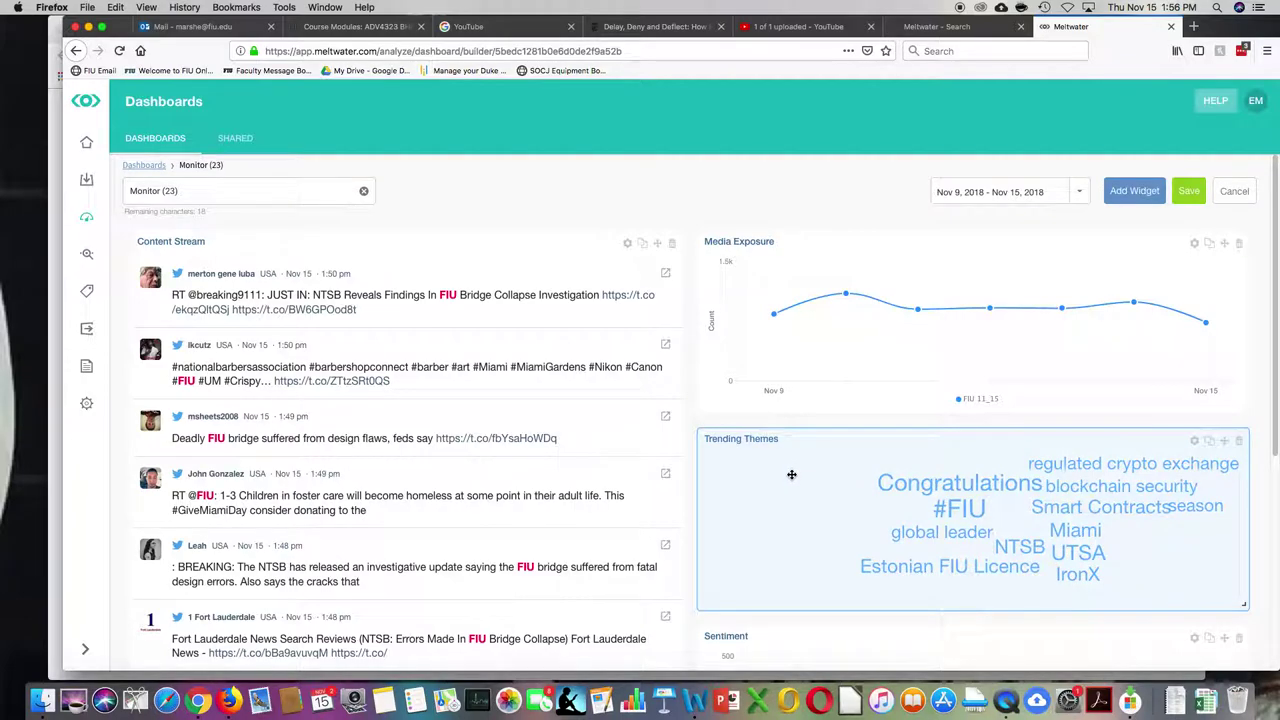
left_click_drag(791, 474, 814, 297)
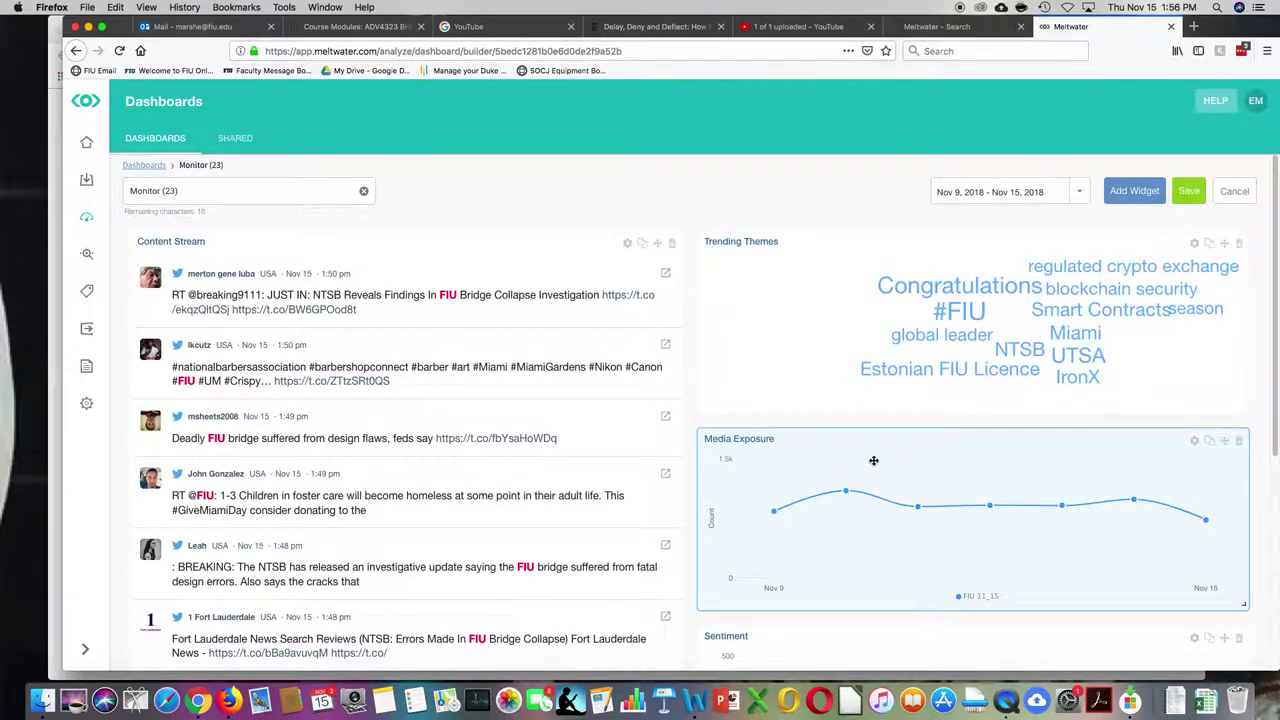
scroll(873, 460, "down", 3)
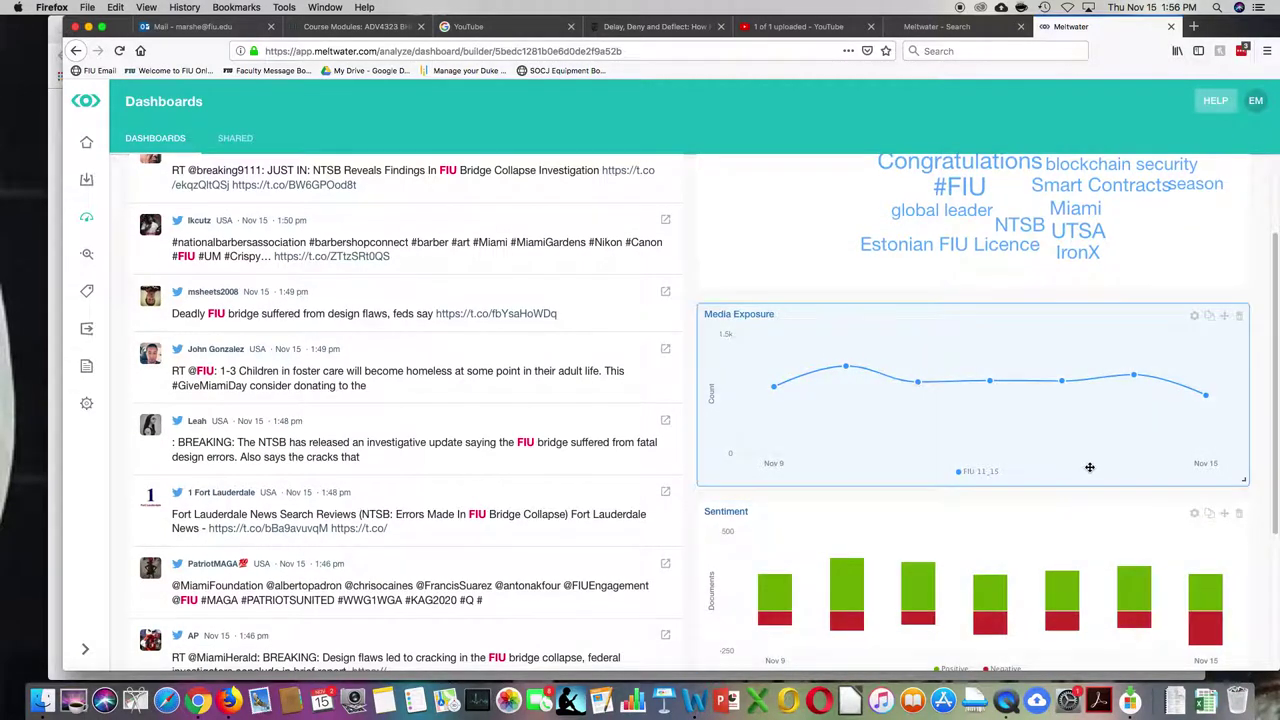
scroll(1089, 467, "up", 1)
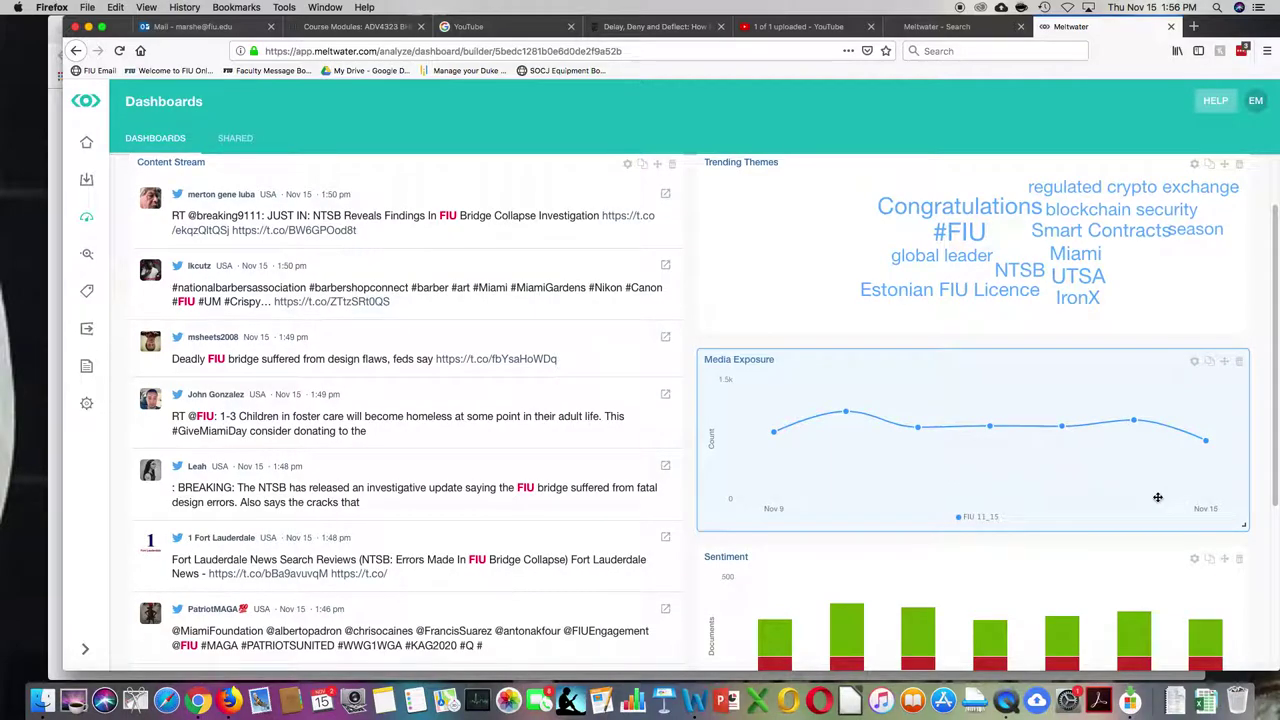
scroll(1082, 486, "down", 1)
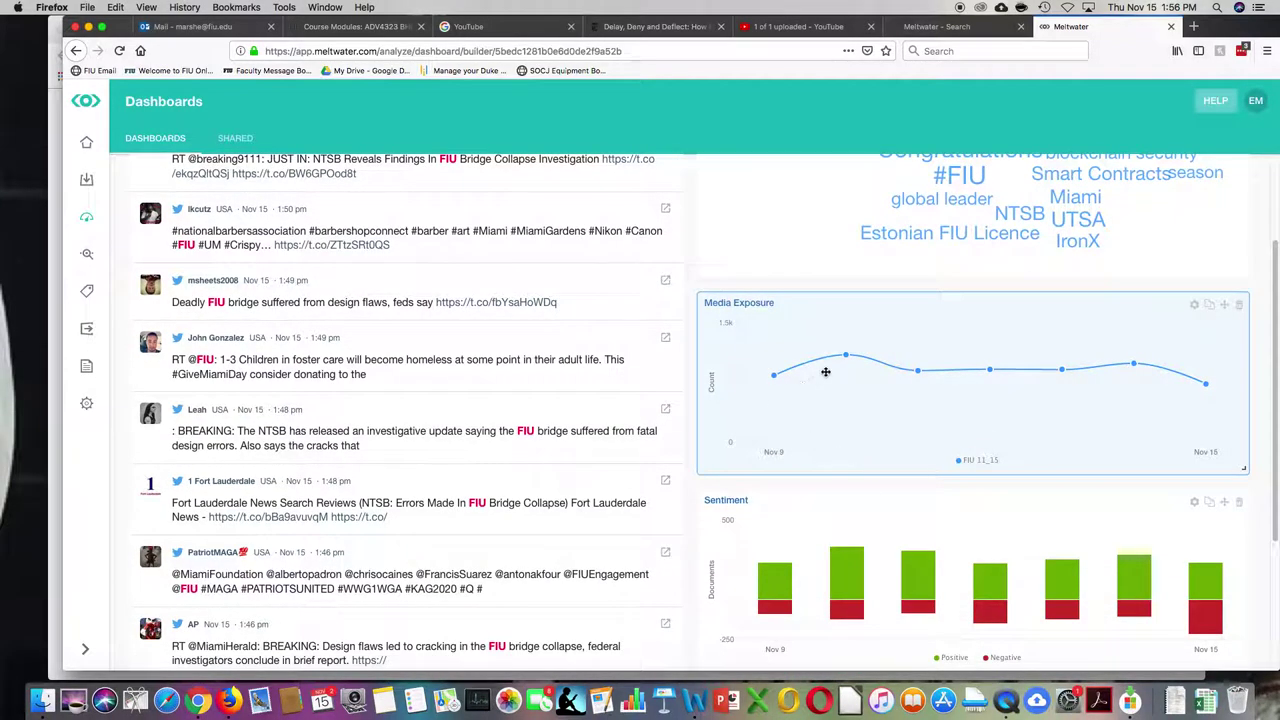
scroll(886, 482, "down", 1)
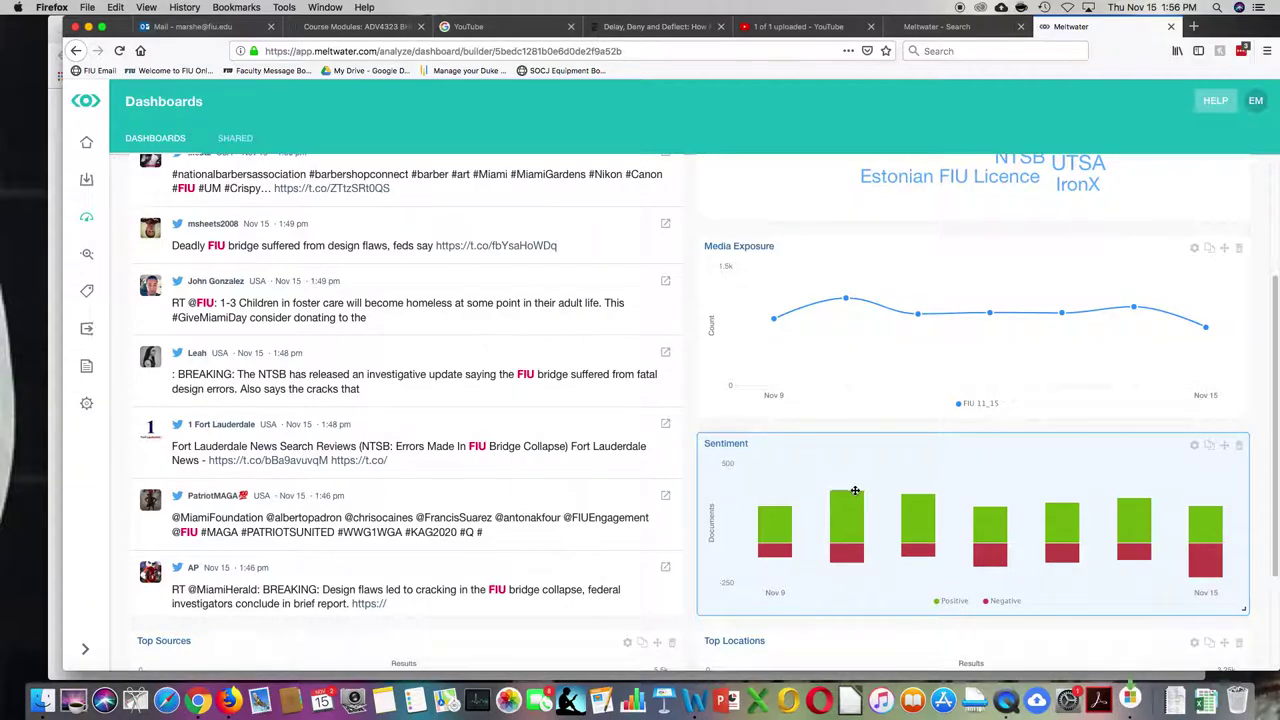
scroll(848, 478, "down", 3)
scroll(854, 456, "up", 1)
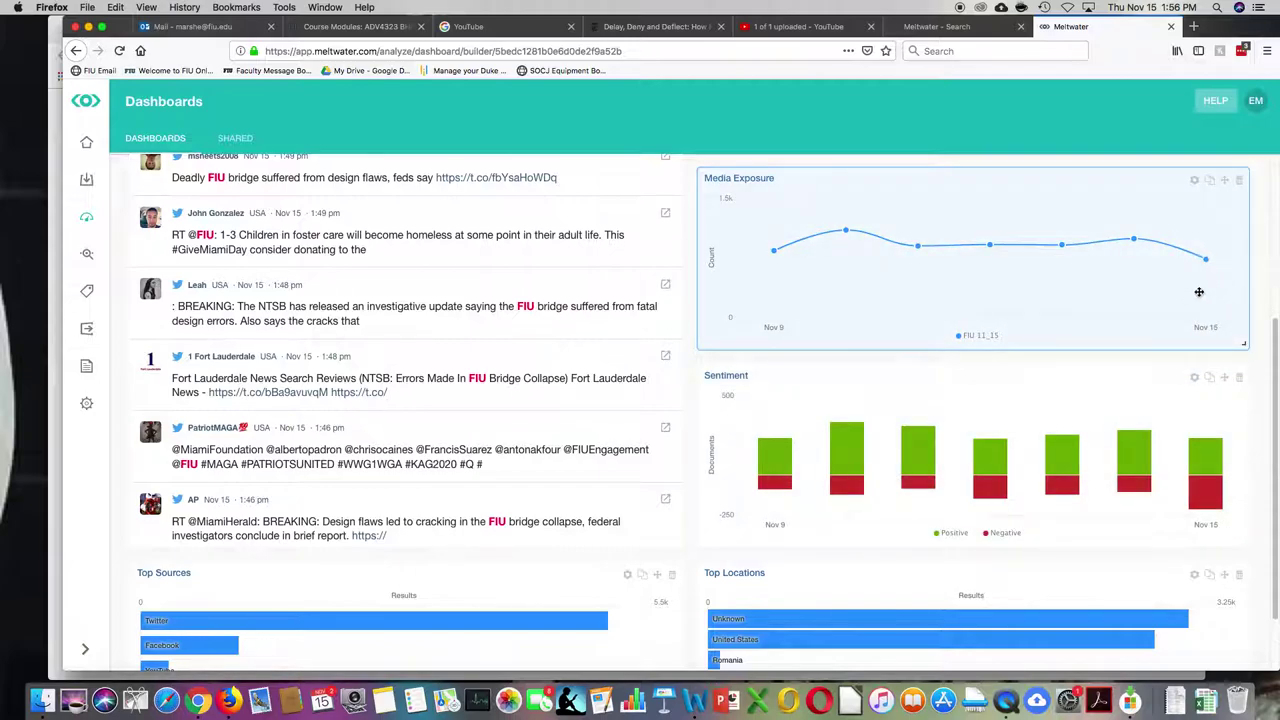
scroll(1045, 384, "down", 2)
scroll(1045, 384, "down", 2)
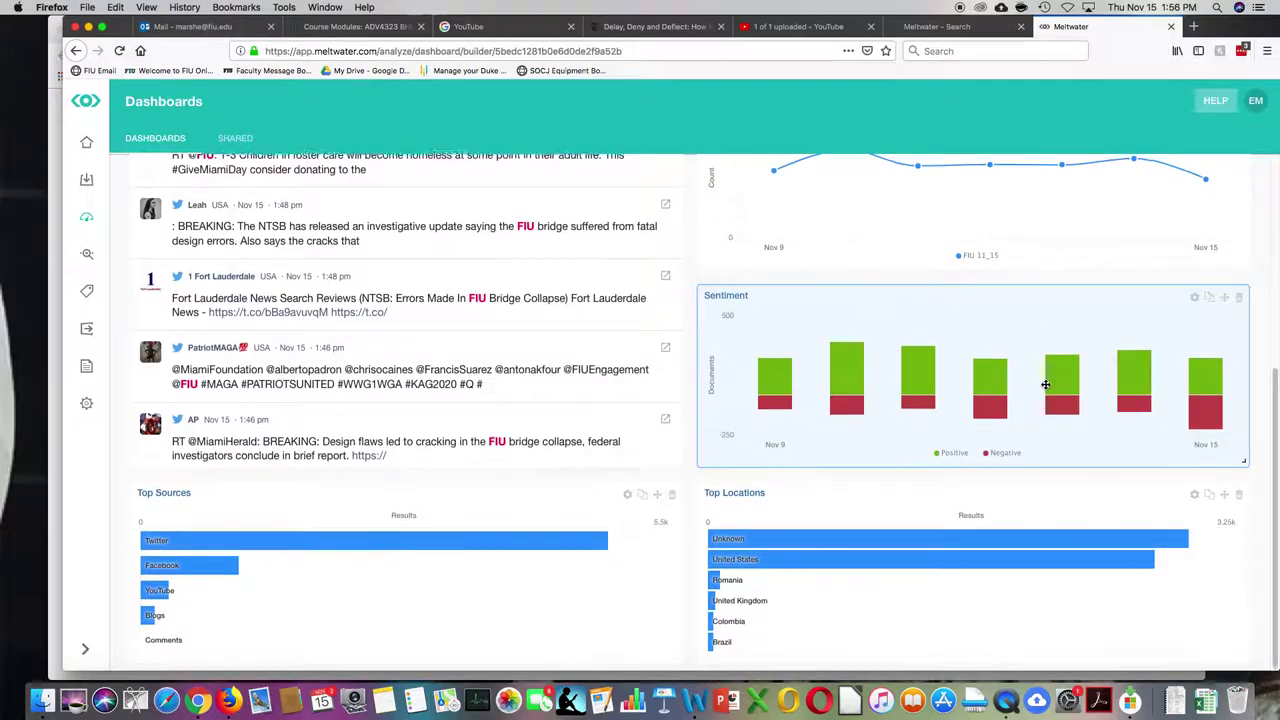
scroll(1045, 384, "up", 2)
scroll(1045, 384, "up", 3)
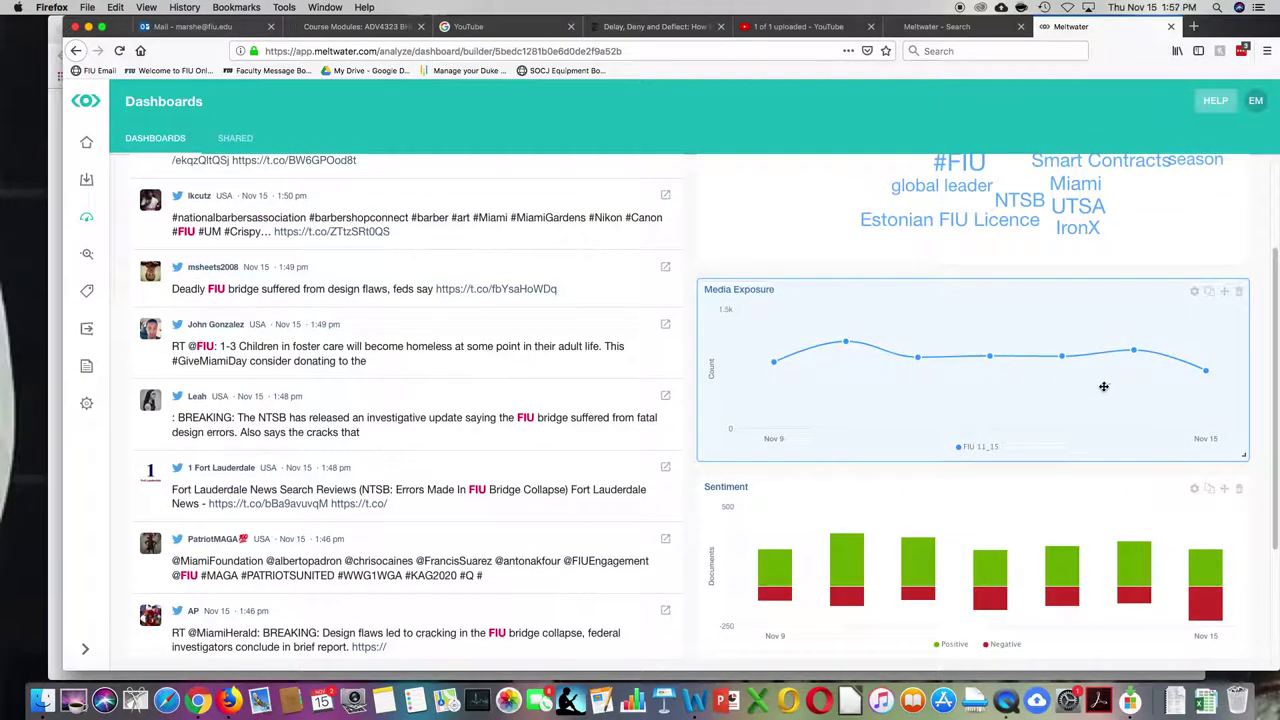
scroll(1100, 388, "down", 2)
scroll(1098, 385, "down", 3)
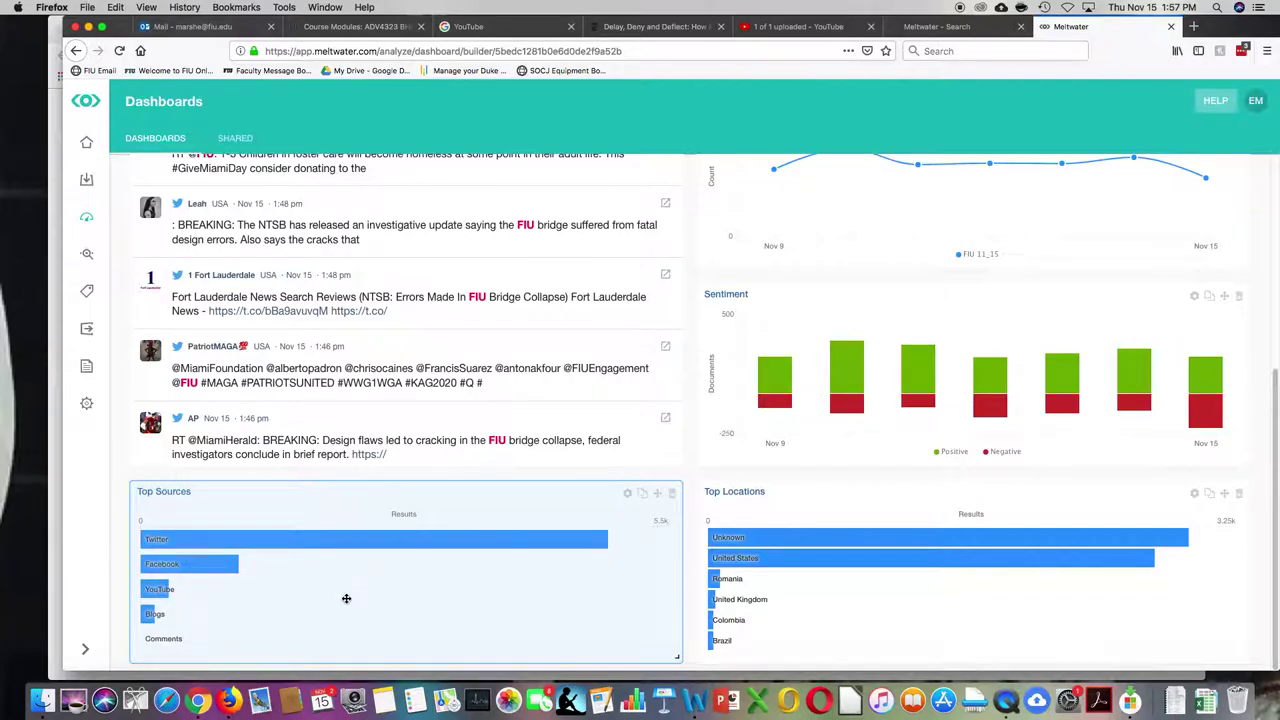
scroll(346, 598, "up", 2)
scroll(346, 598, "down", 2)
scroll(524, 598, "up", 2)
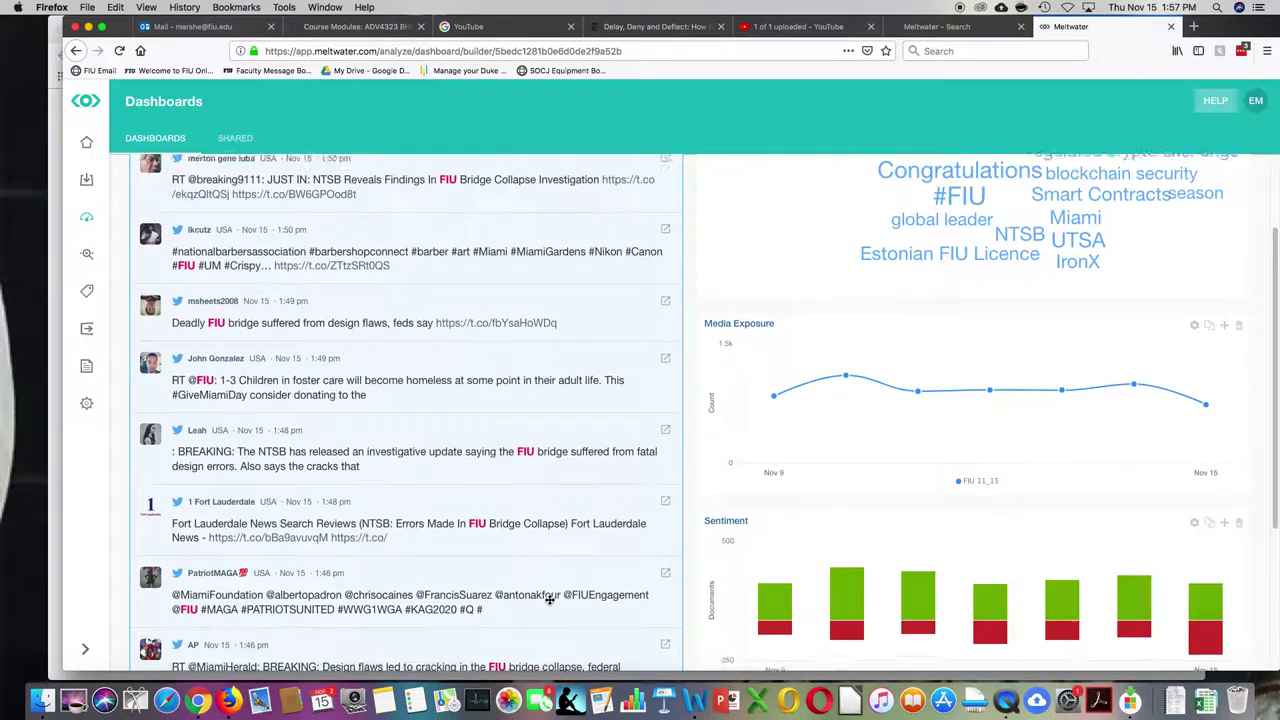
scroll(530, 595, "up", 1)
scroll(958, 394, "up", 1)
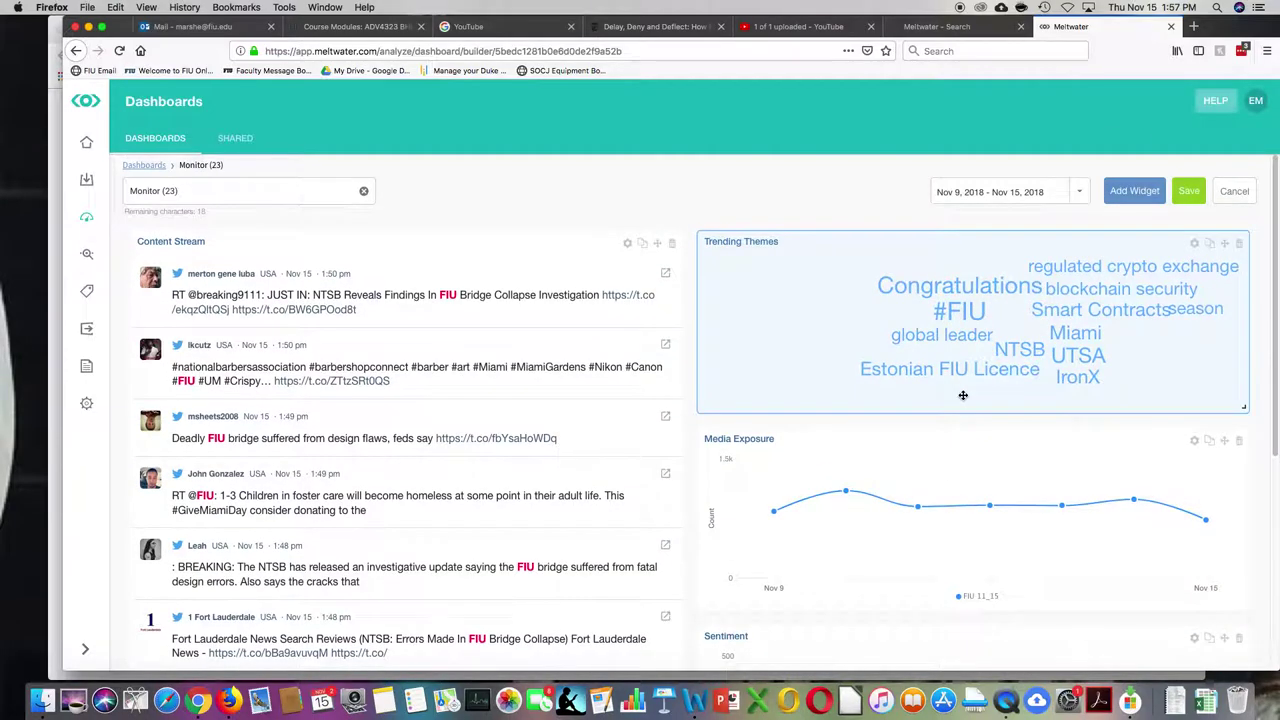
- Browse the widget catalogue, previewing Potential Reach and Share of Voice, and select Top Posters by Volume
left_click(1135, 192)
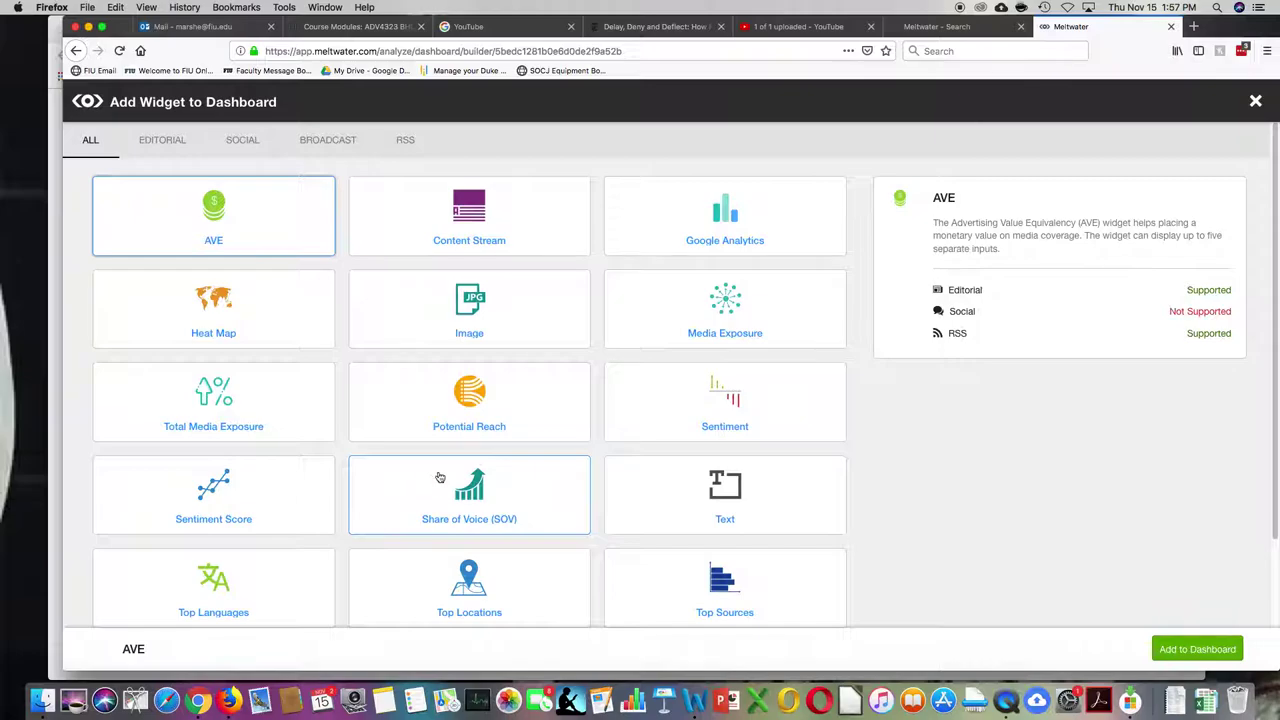
left_click(477, 409)
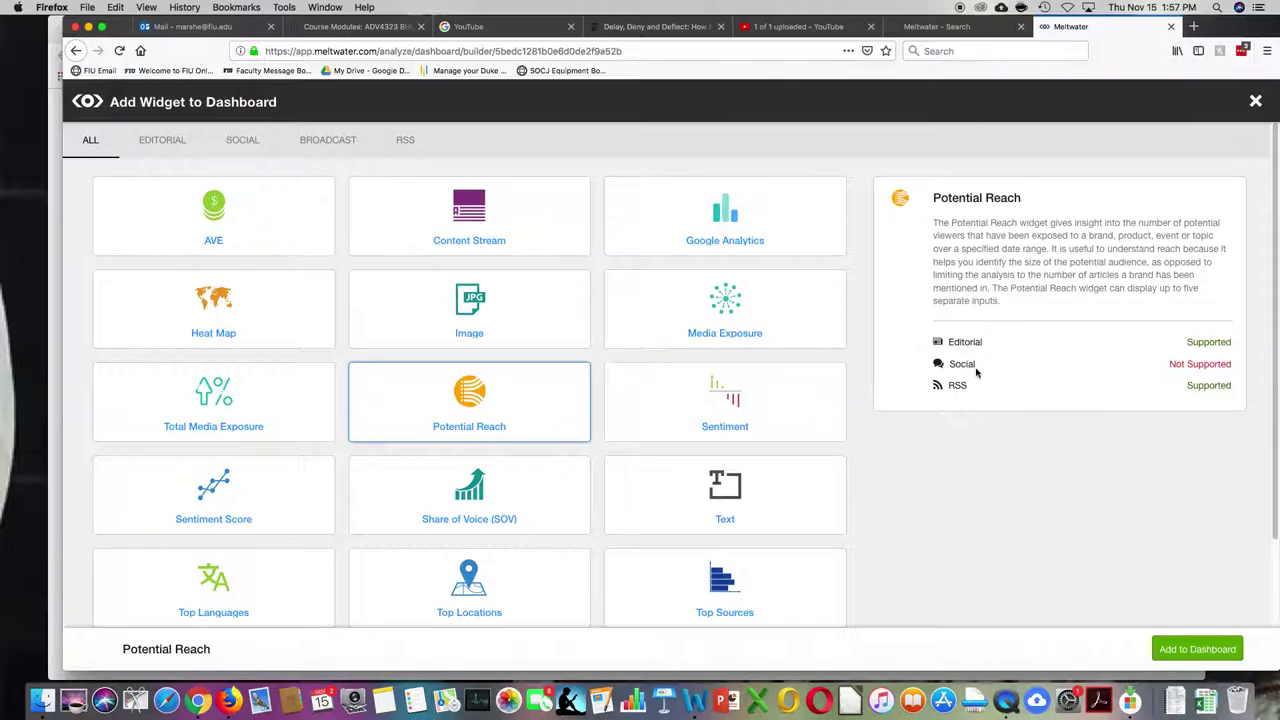
left_click(495, 507)
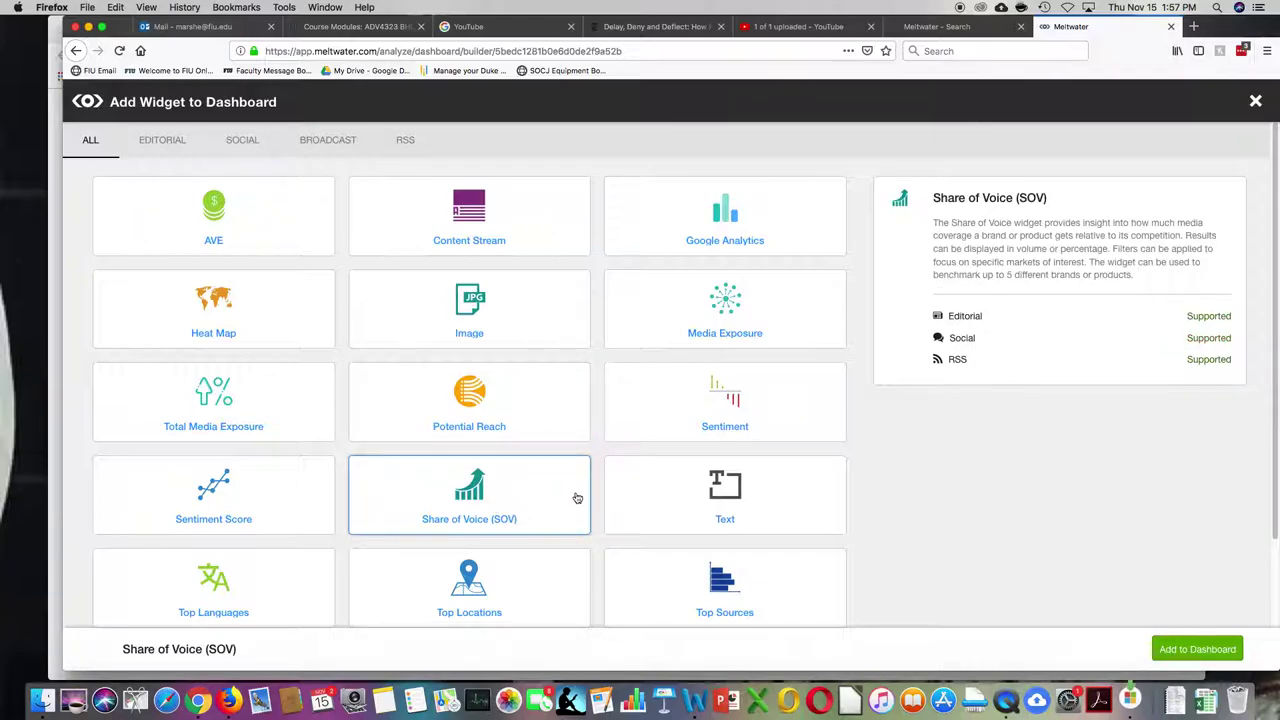
scroll(512, 479, "down", 2)
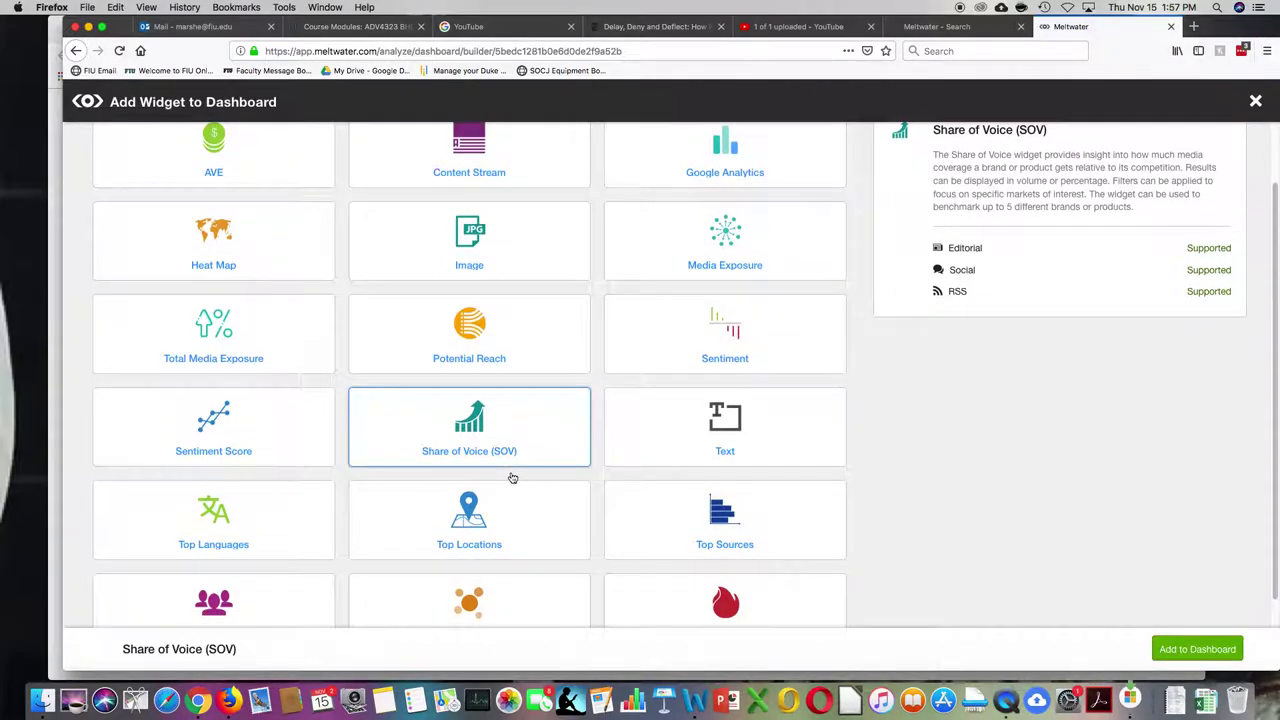
scroll(512, 479, "down", 1)
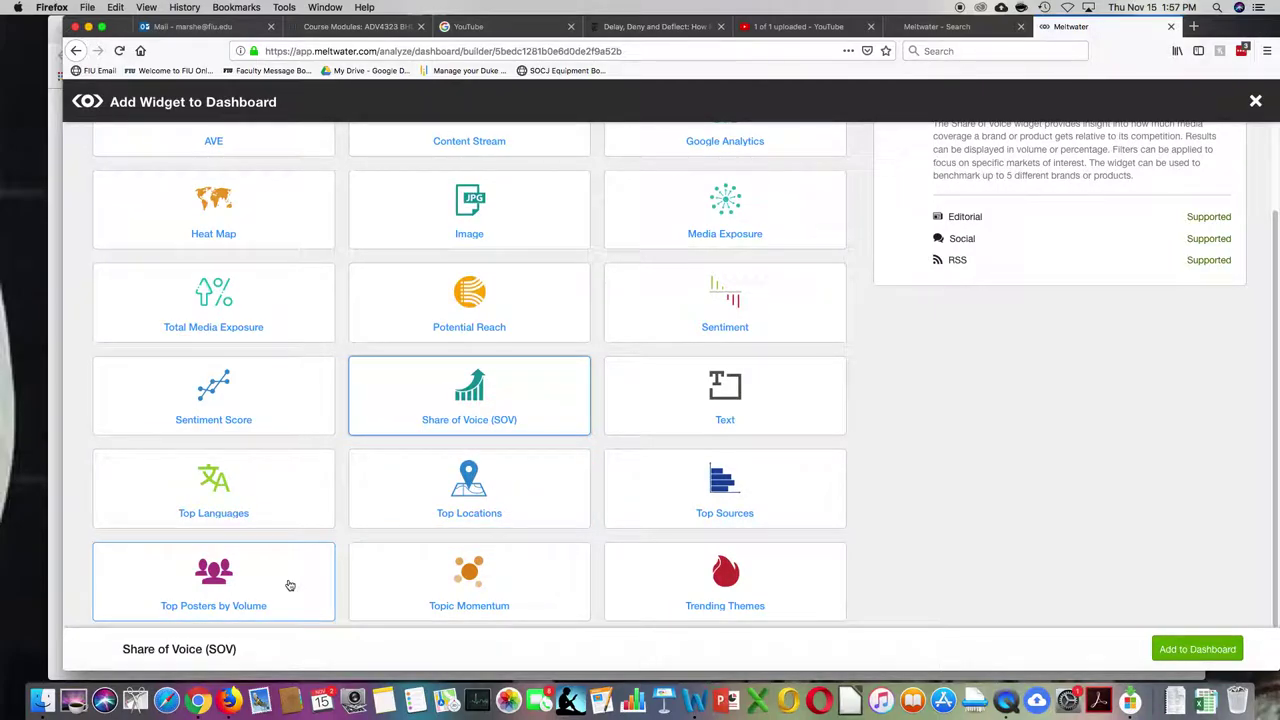
left_click(282, 588)
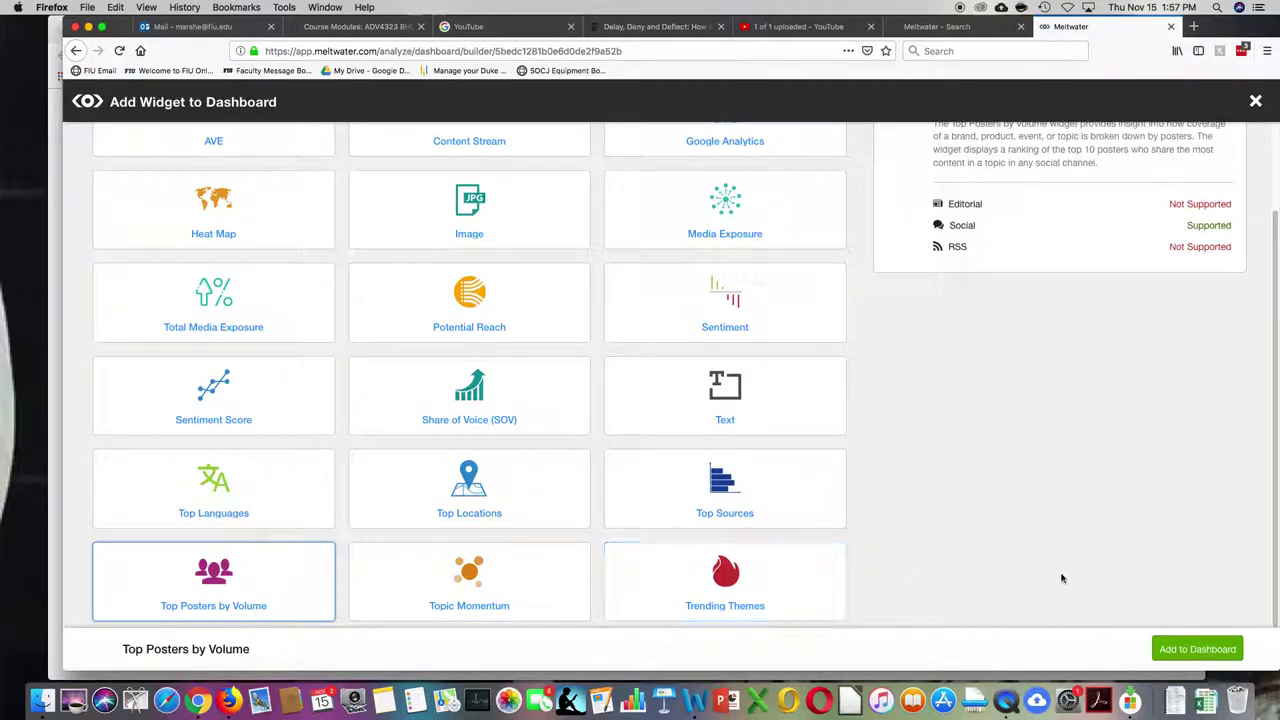
- Add Top Posters by Volume from FIU 11_15 with Number labels, Twitter source and labels shown
left_click(1197, 649)
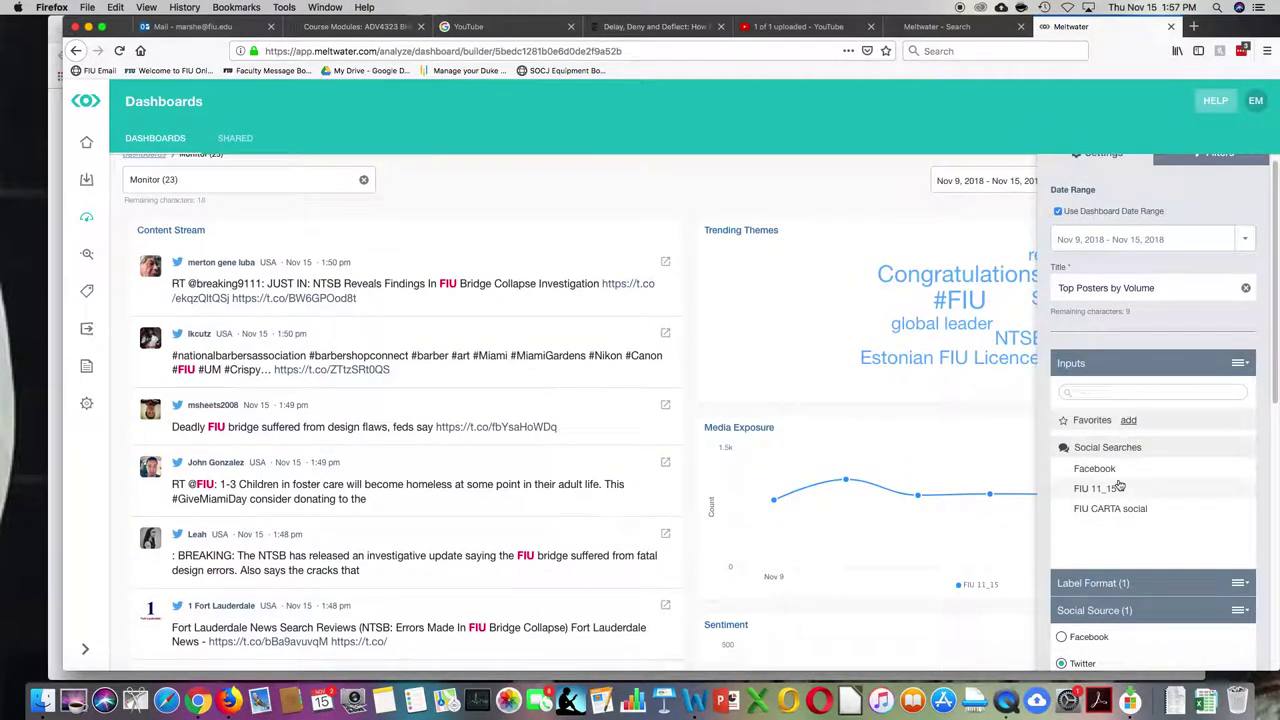
left_click(1123, 492)
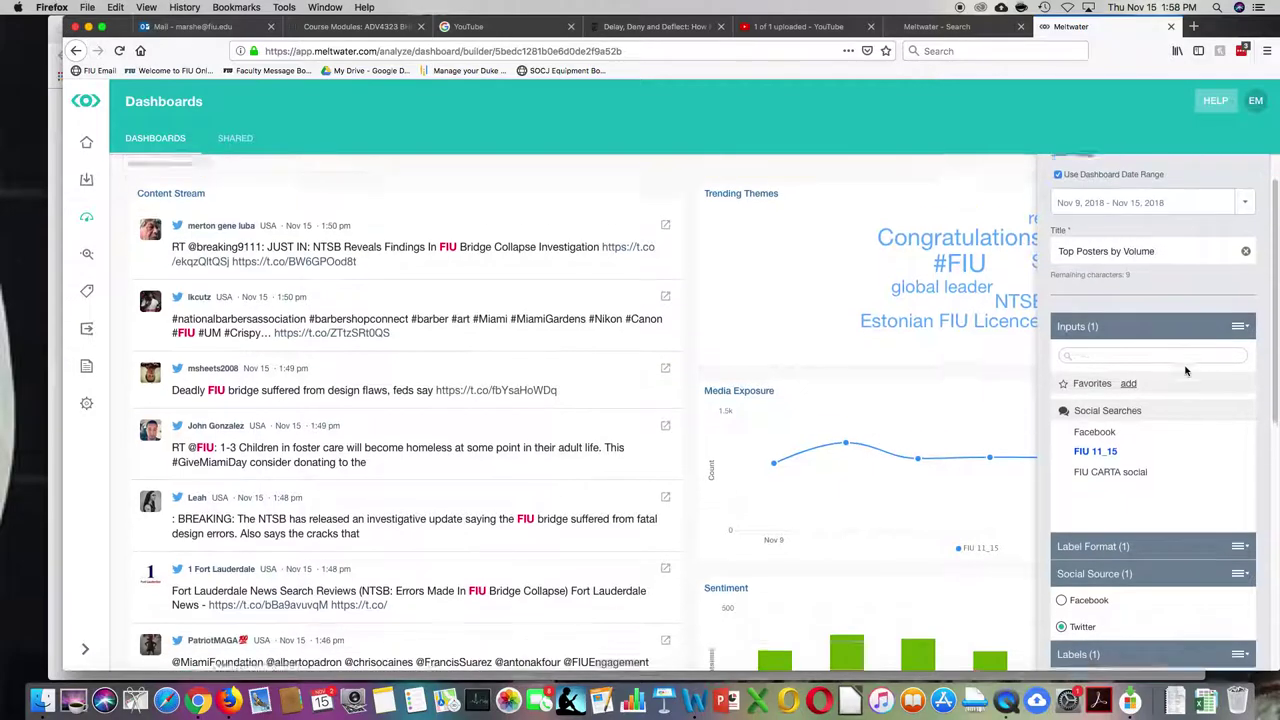
scroll(1190, 378, "down", 5)
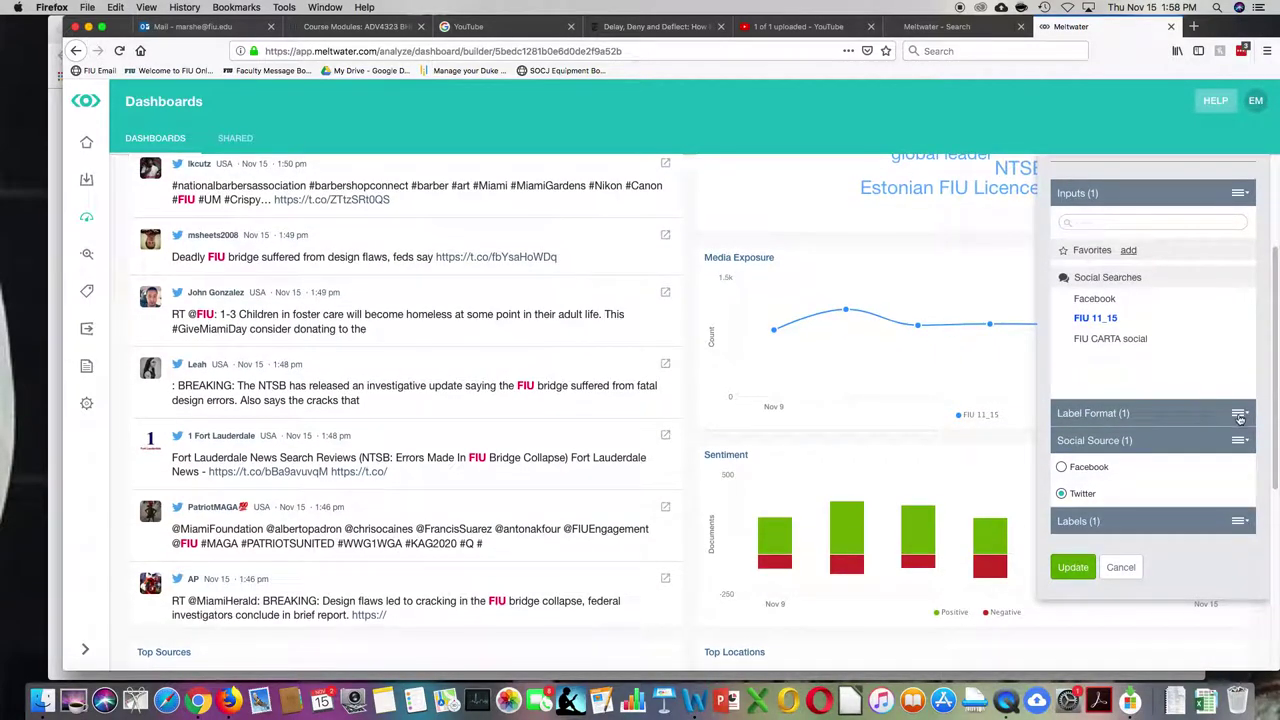
left_click(1239, 418)
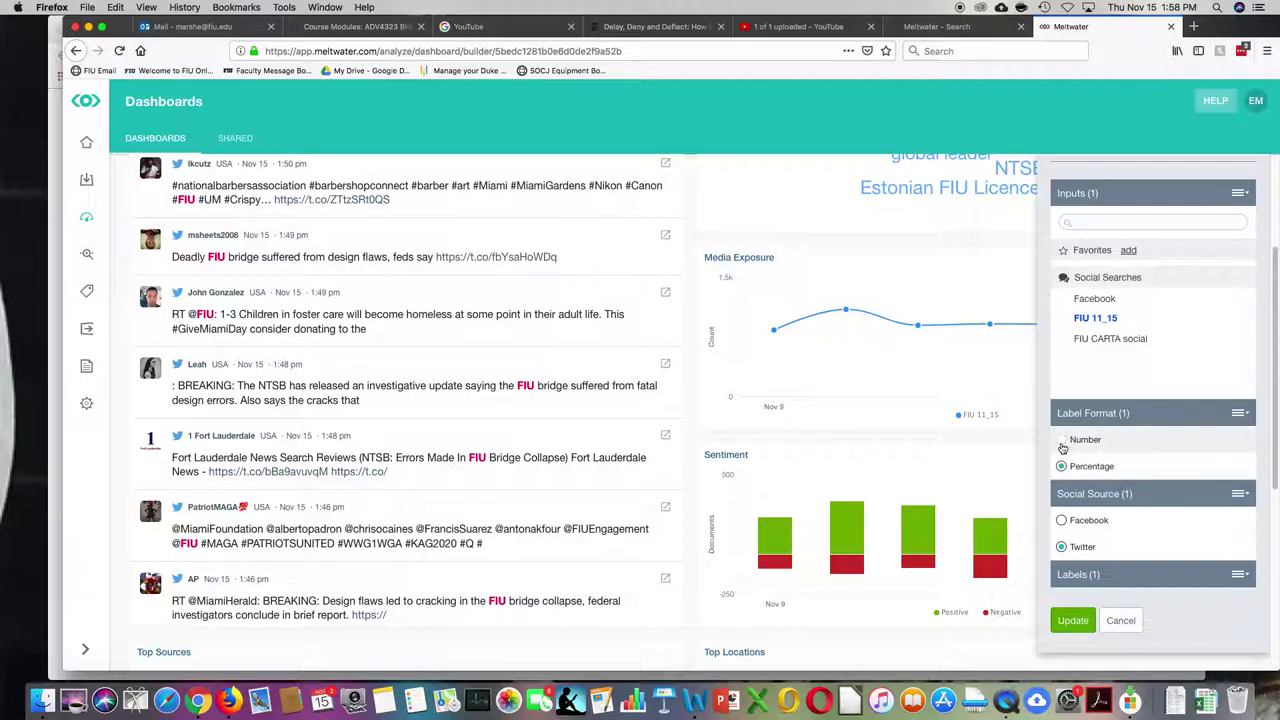
left_click(1061, 439)
scroll(1109, 463, "down", 2)
scroll(1105, 460, "down", 2)
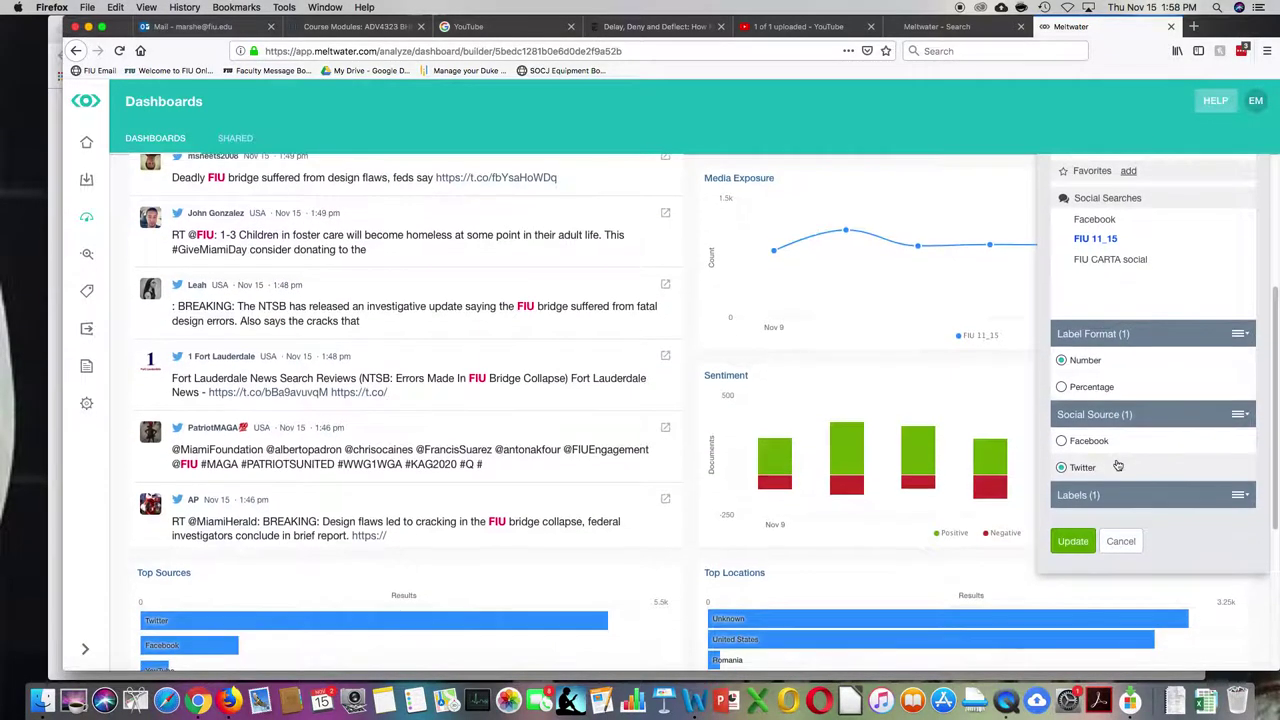
left_click(1061, 467)
scroll(1160, 480, "down", 2)
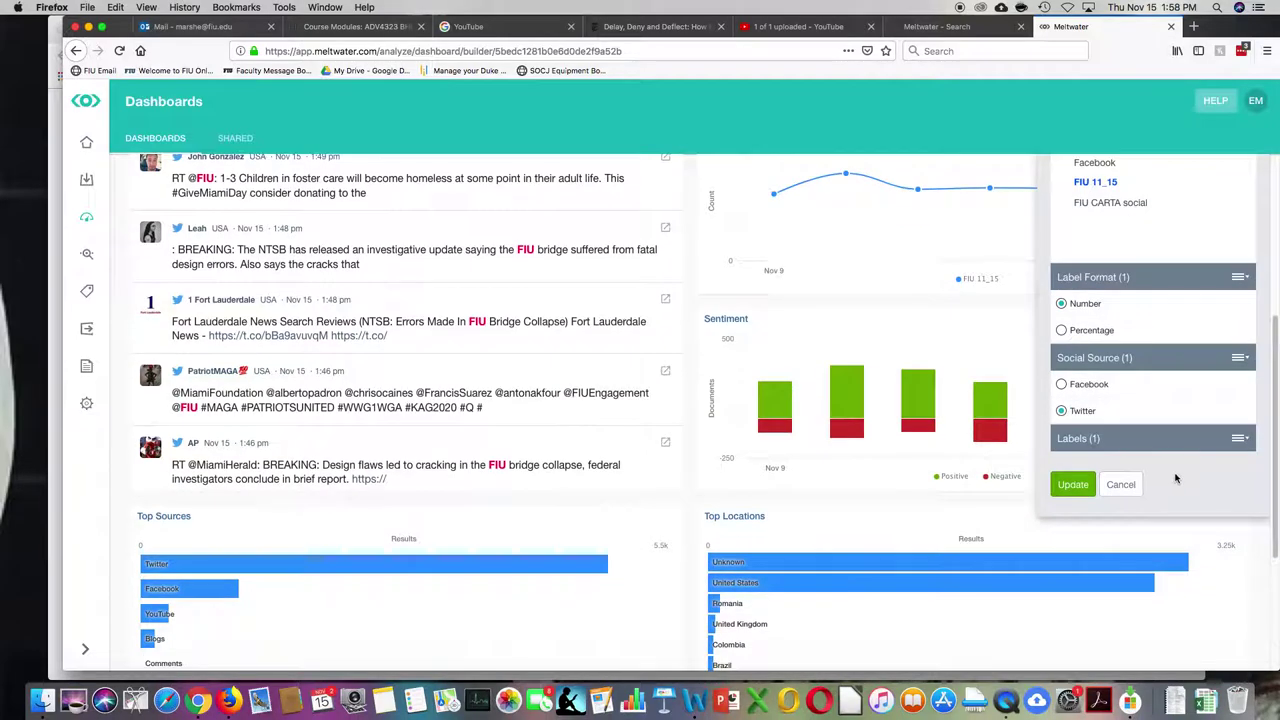
left_click(1239, 443)
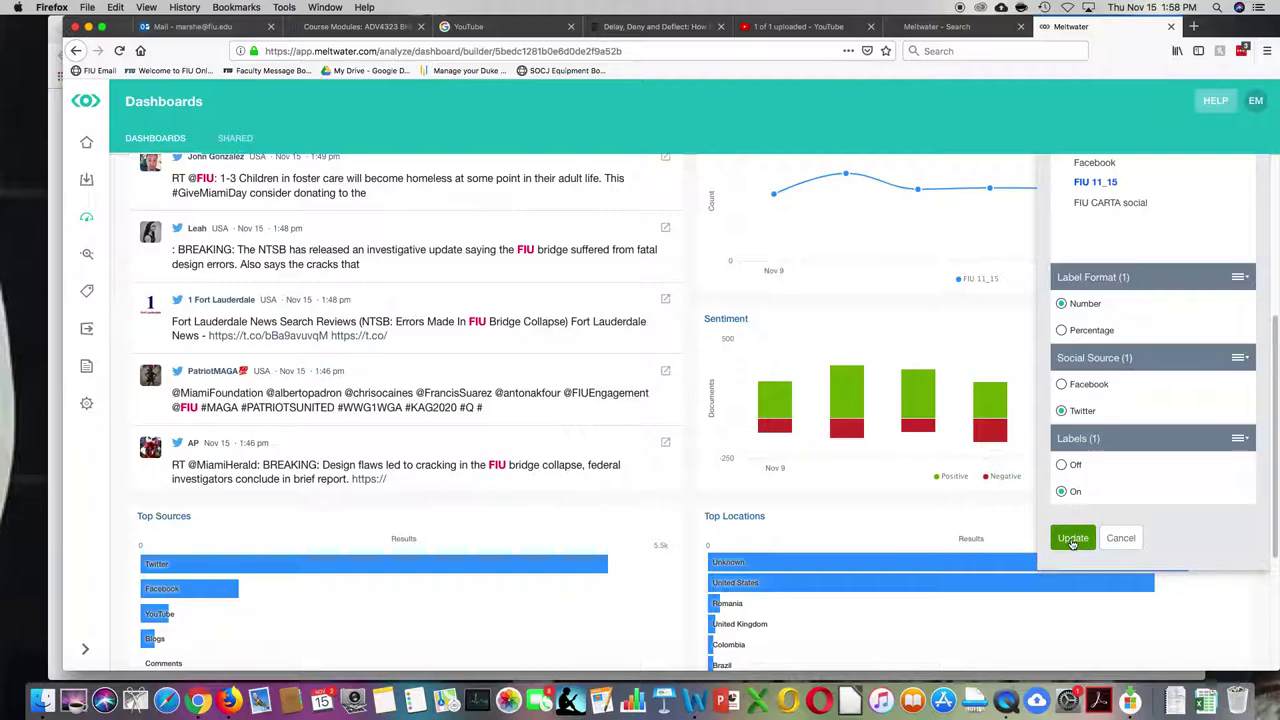
left_click(1072, 540)
- Scroll down to review the loaded Top Posters by Volume ranking, then back to the dashboard top
scroll(1020, 520, "down", 5)
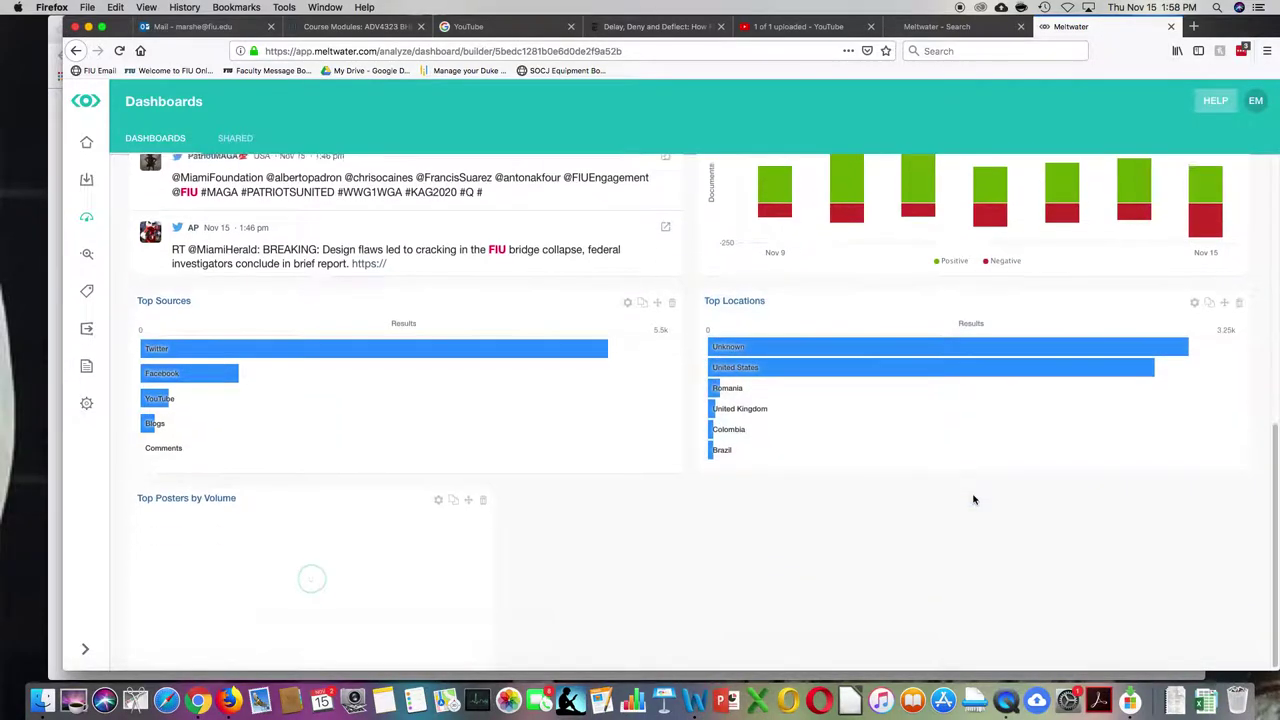
scroll(680, 552, "down", 1)
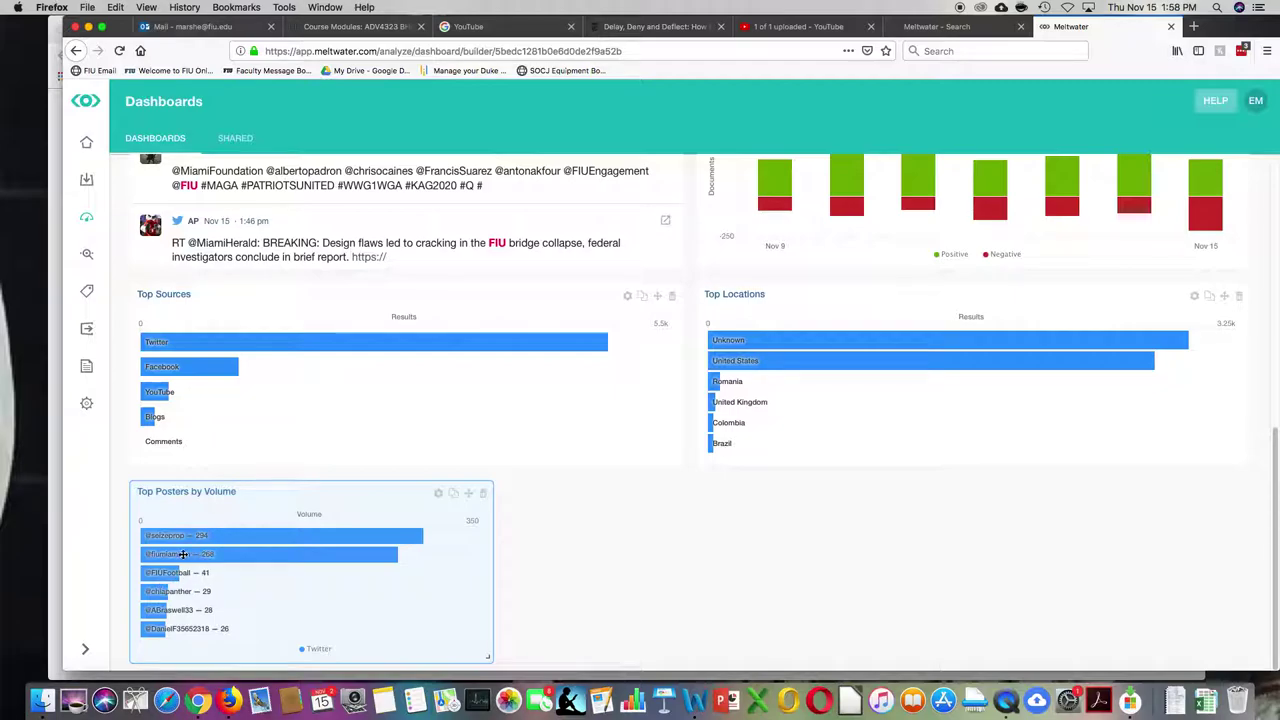
scroll(330, 588, "up", 1)
scroll(337, 590, "up", 1)
scroll(337, 588, "up", 2)
scroll(340, 586, "up", 5)
scroll(340, 586, "up", 2)
scroll(338, 590, "up", 2)
- On the Search tab, run a news search for FIU and scroll through its 2,007 results
left_click(930, 38)
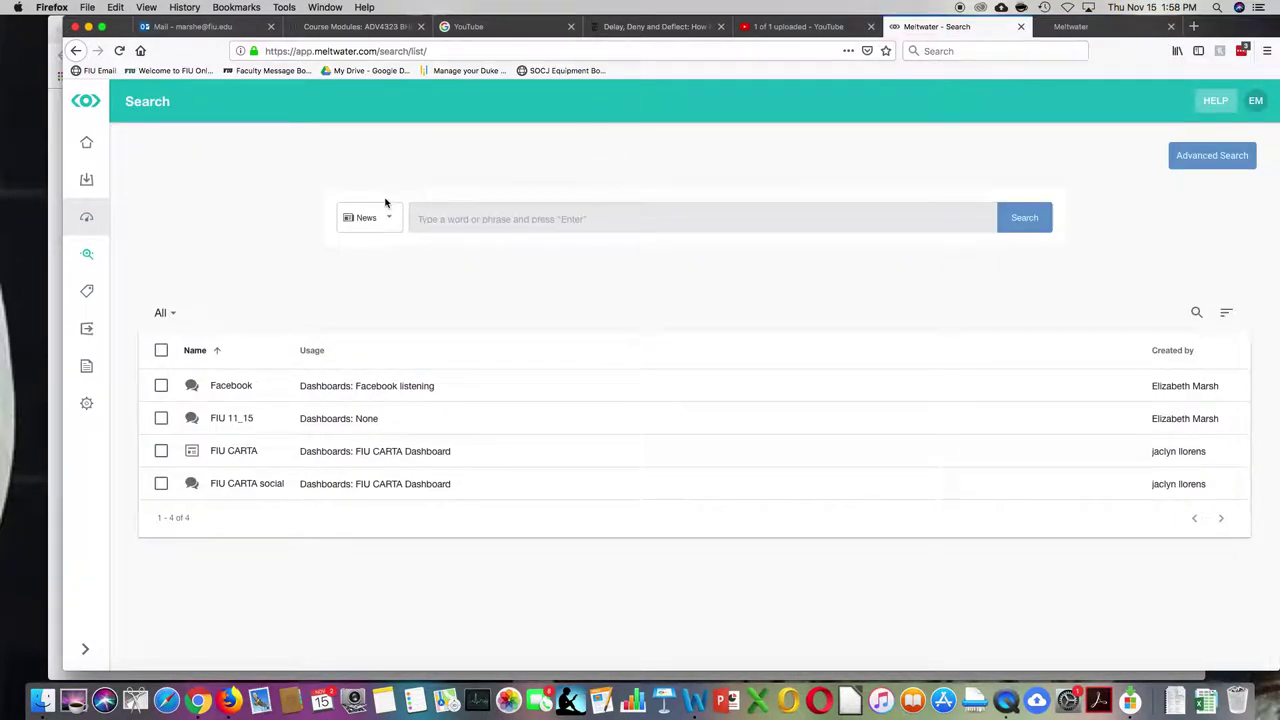
left_click(430, 219)
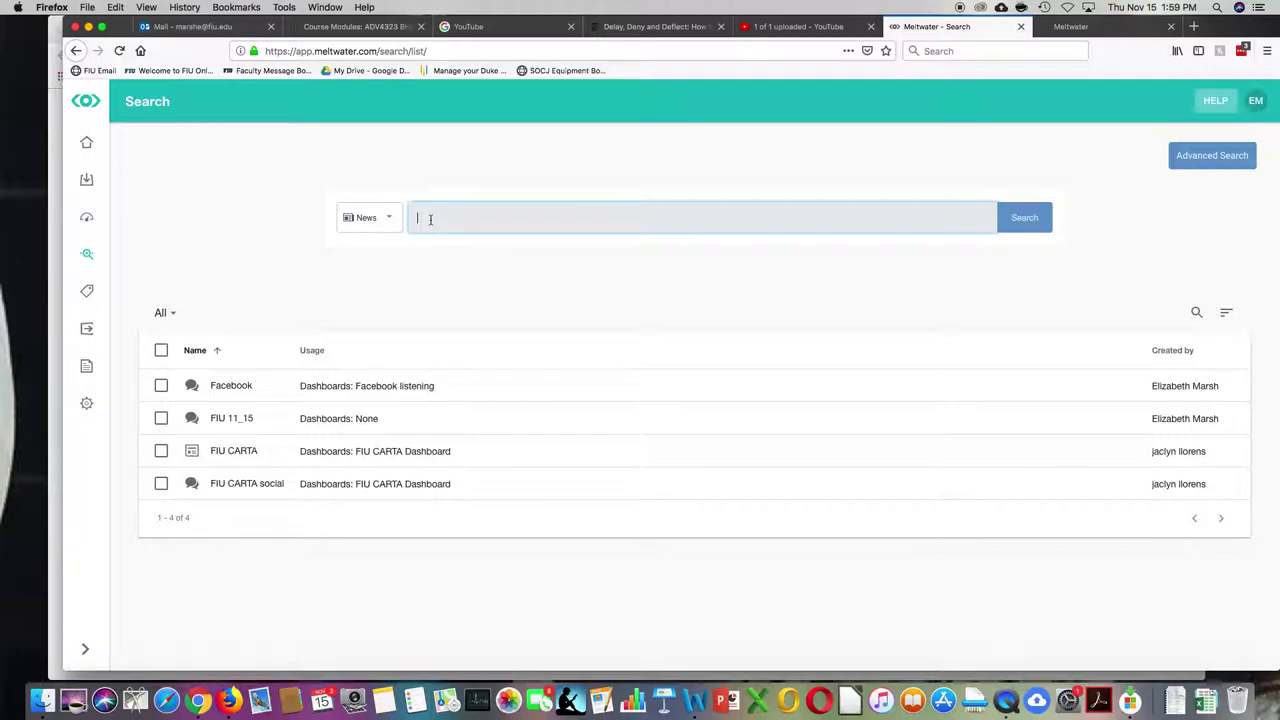
type("FIU")
left_click(1023, 228)
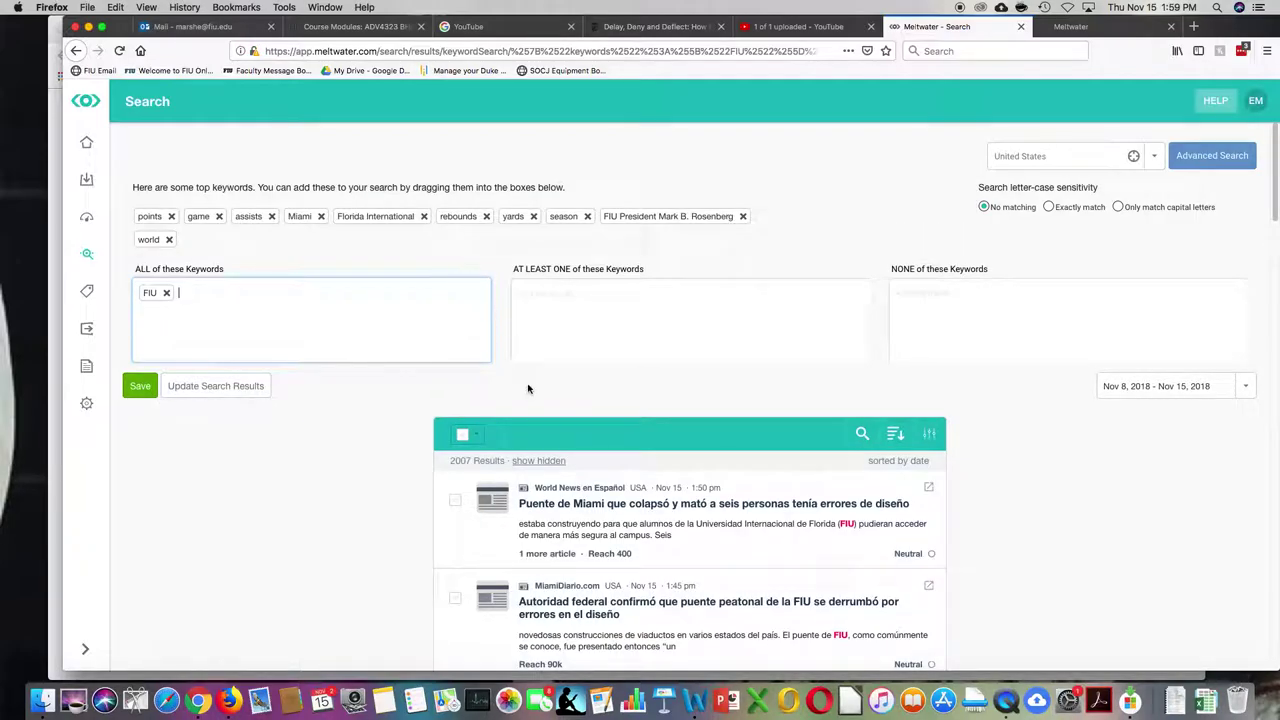
scroll(981, 474, "down", 2)
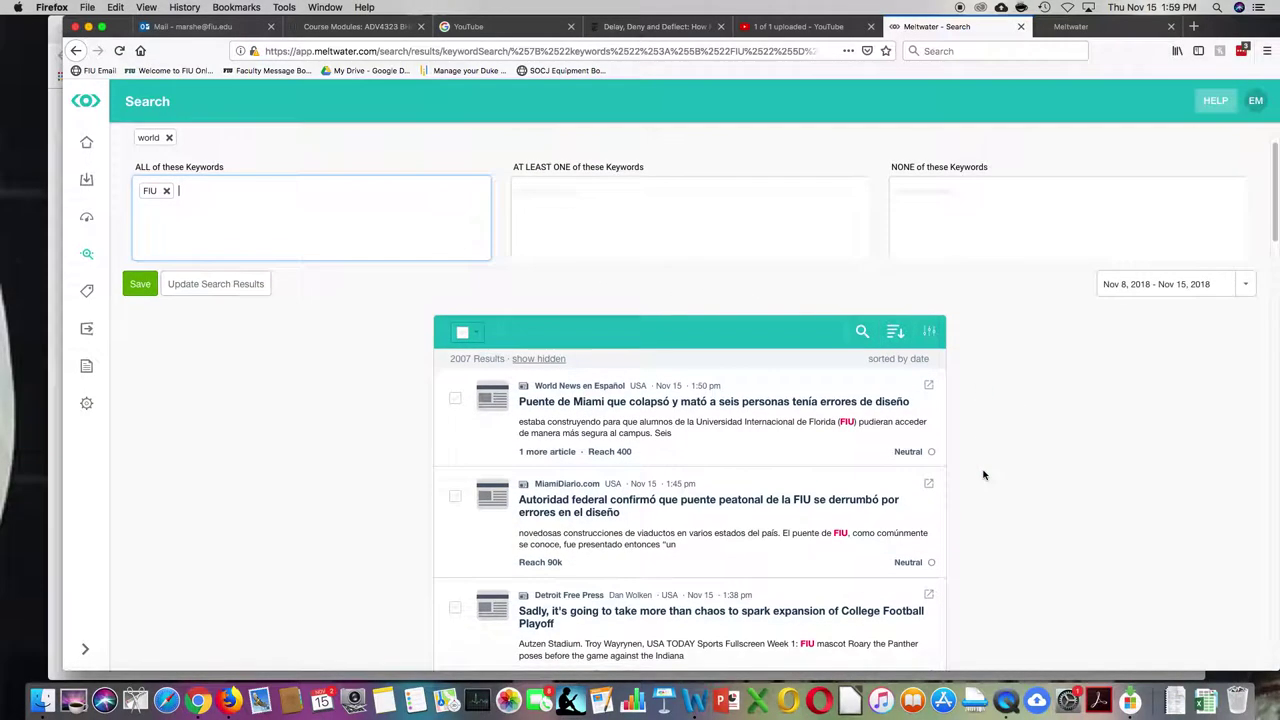
scroll(981, 474, "down", 3)
scroll(981, 474, "down", 2)
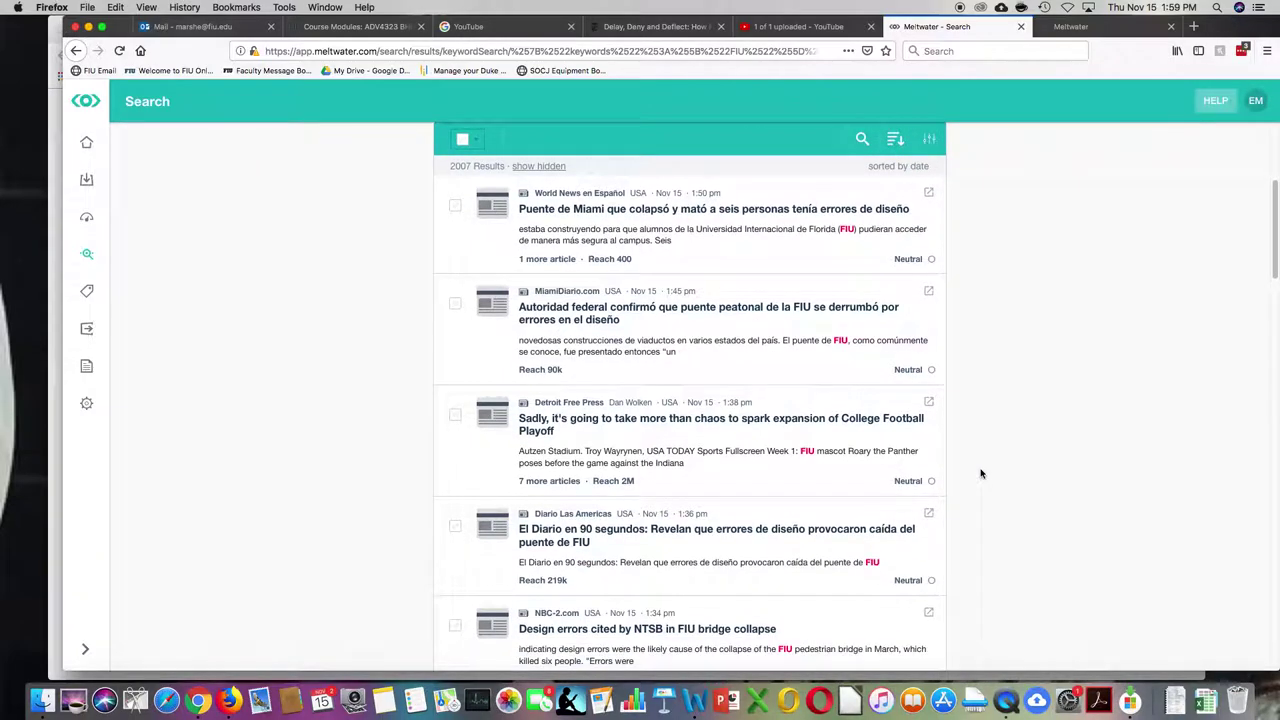
scroll(981, 474, "down", 1)
scroll(981, 474, "down", 2)
scroll(981, 474, "down", 1)
scroll(981, 474, "down", 1)
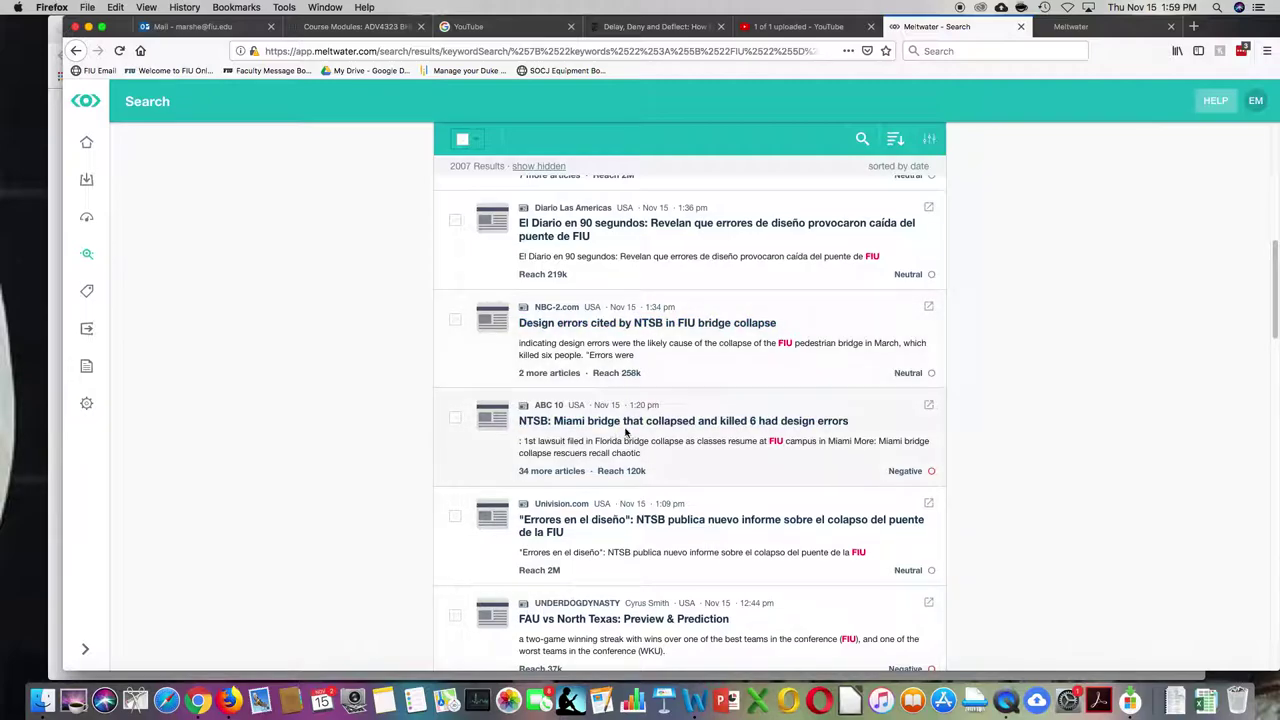
scroll(633, 430, "up", 1)
scroll(633, 430, "up", 1)
scroll(633, 430, "up", 2)
scroll(660, 400, "up", 2)
scroll(685, 362, "up", 3)
scroll(685, 362, "up", 5)
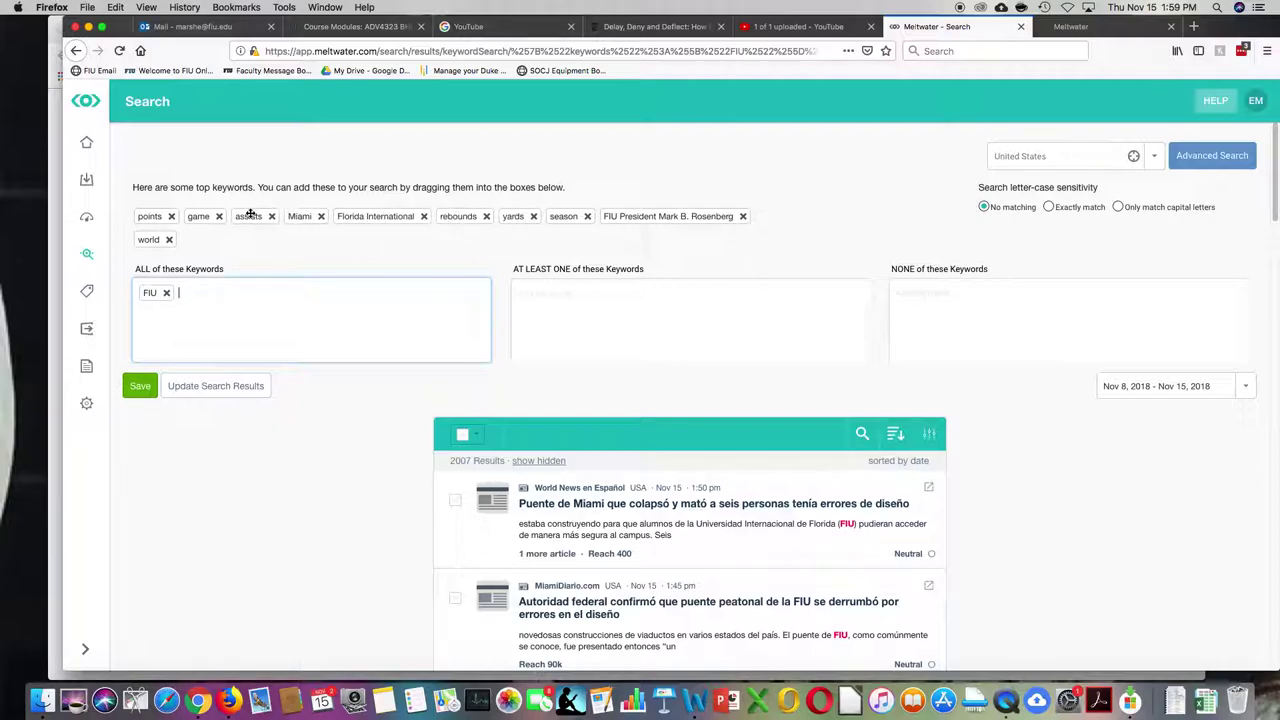
- Add game, points and football as excluded keywords in the FIU news search
left_click(956, 299)
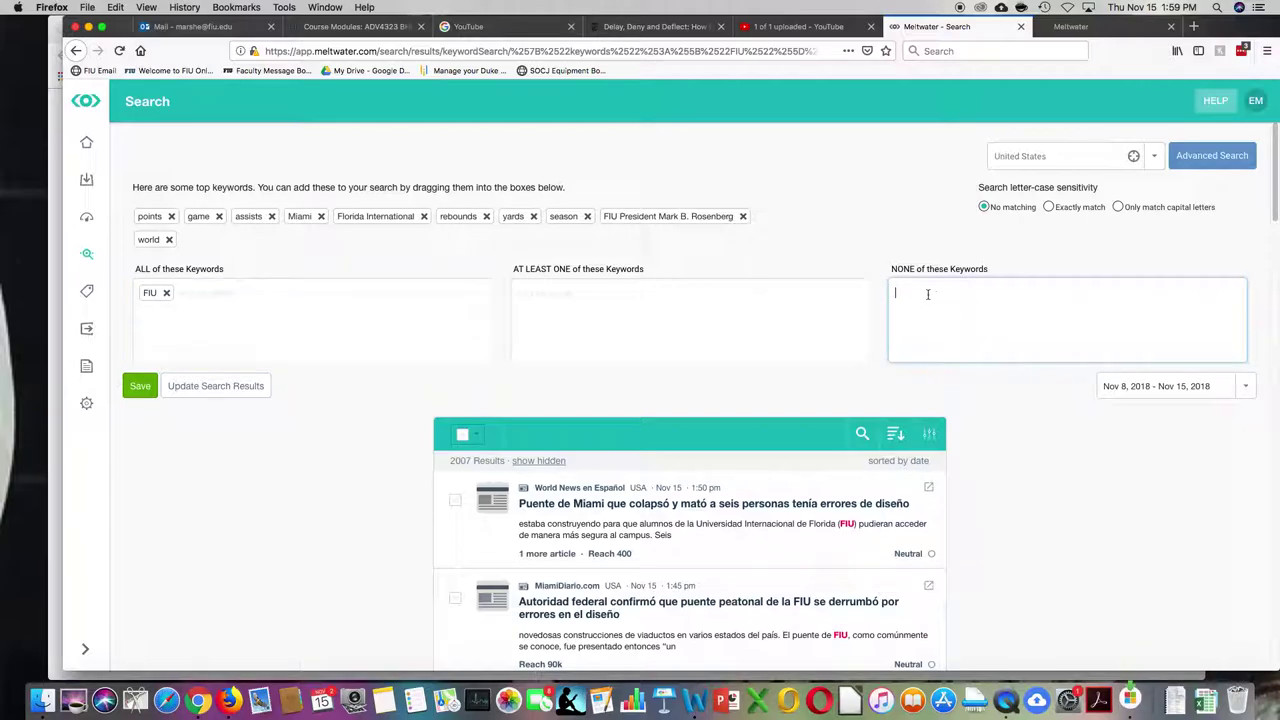
type("game")
key("Return")
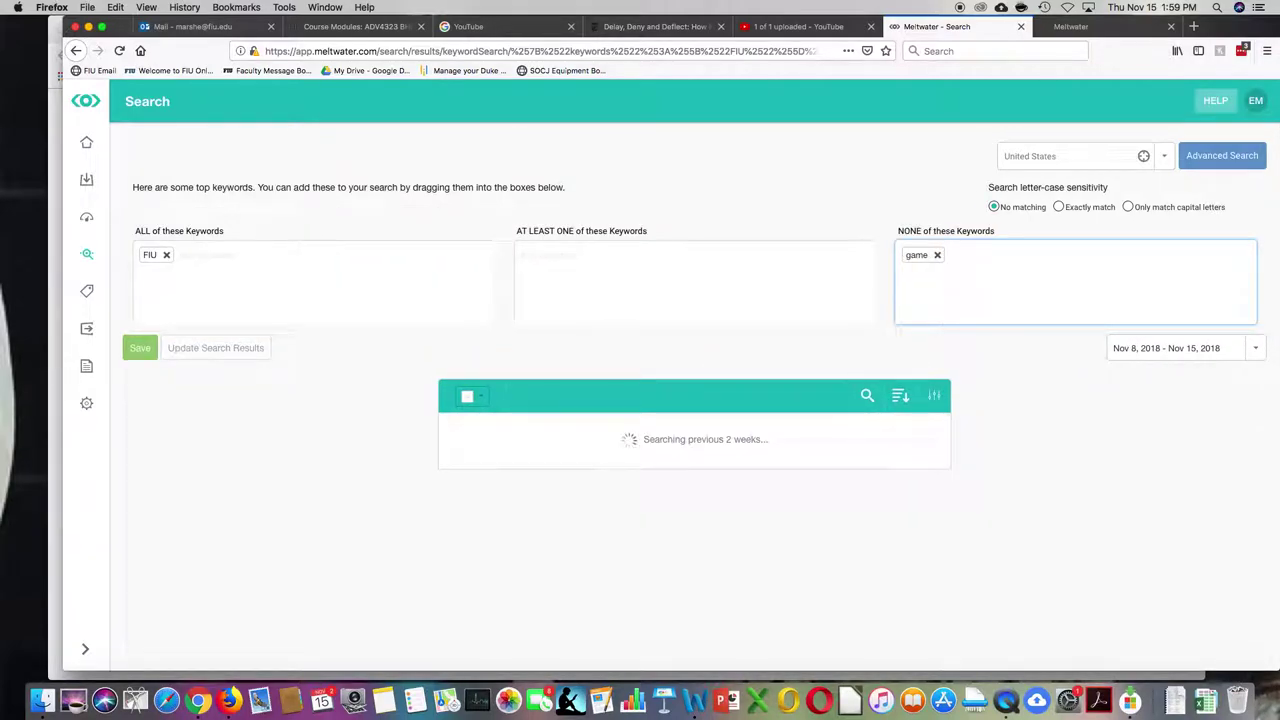
type(" points")
key("Return")
type("football")
key("Return")
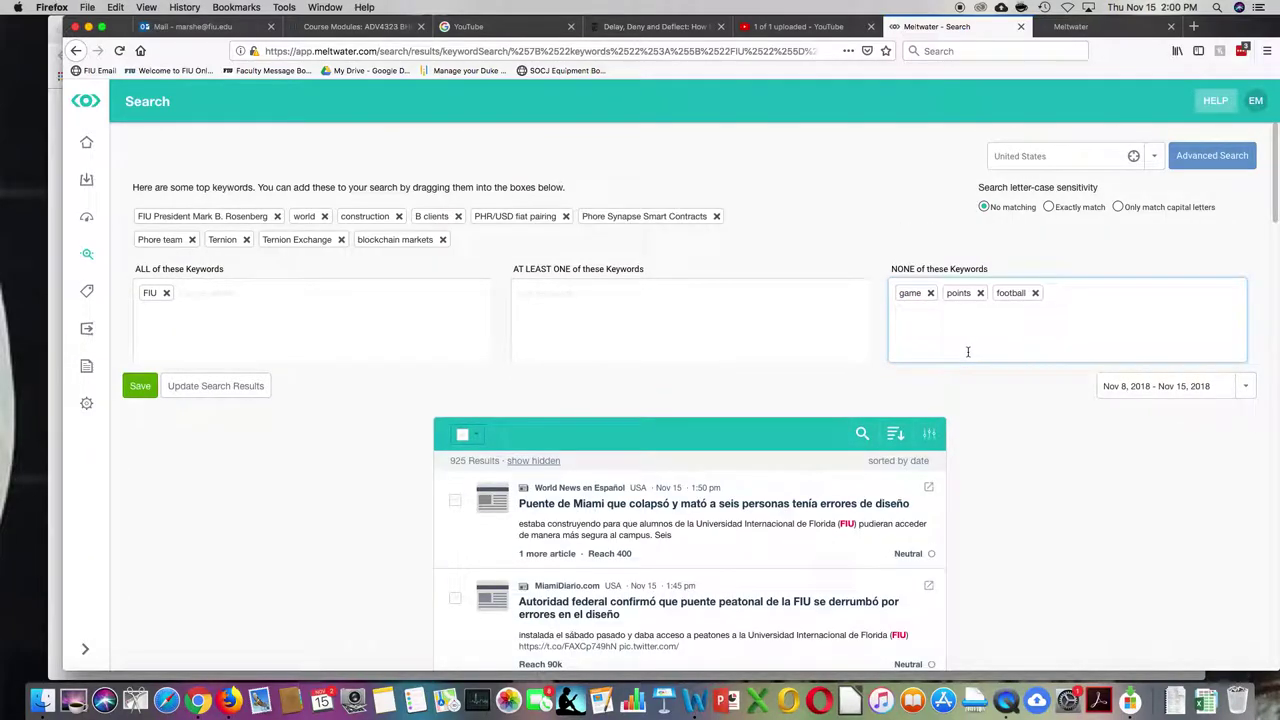
- Scroll through the 925 remaining results, now mostly bridge-collapse coverage
scroll(840, 510, "down", 1)
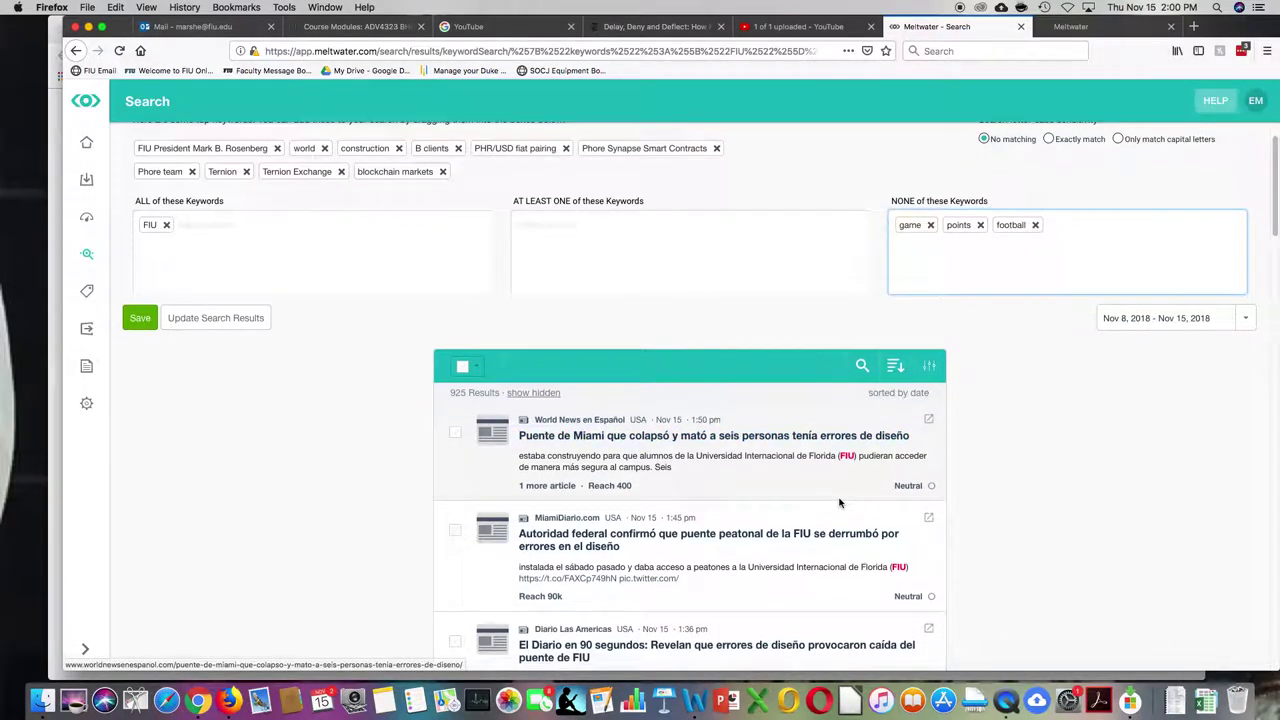
scroll(840, 505, "down", 3)
scroll(840, 503, "down", 3)
scroll(837, 494, "down", 2)
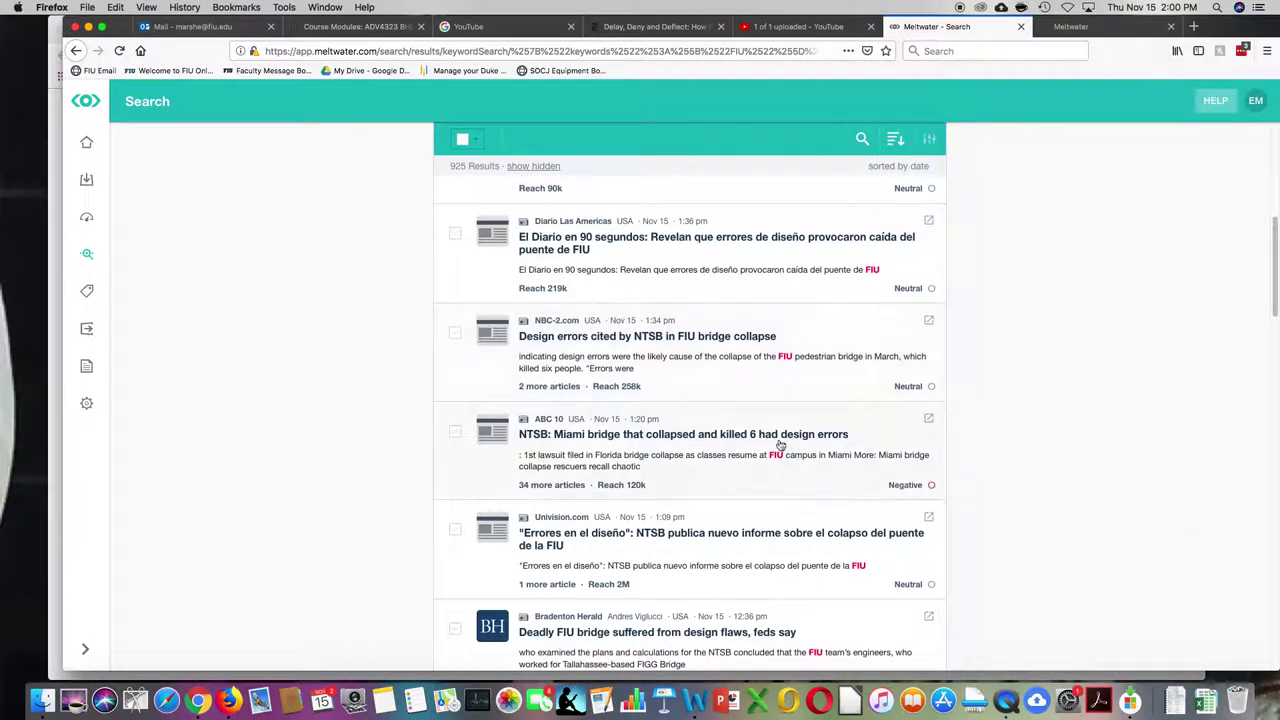
scroll(777, 441, "down", 2)
scroll(777, 441, "down", 1)
scroll(777, 441, "down", 1)
scroll(777, 440, "down", 2)
scroll(777, 441, "down", 2)
scroll(777, 441, "down", 2)
scroll(777, 441, "down", 1)
scroll(777, 441, "down", 1)
scroll(777, 441, "up", 3)
scroll(779, 442, "up", 3)
scroll(780, 442, "up", 3)
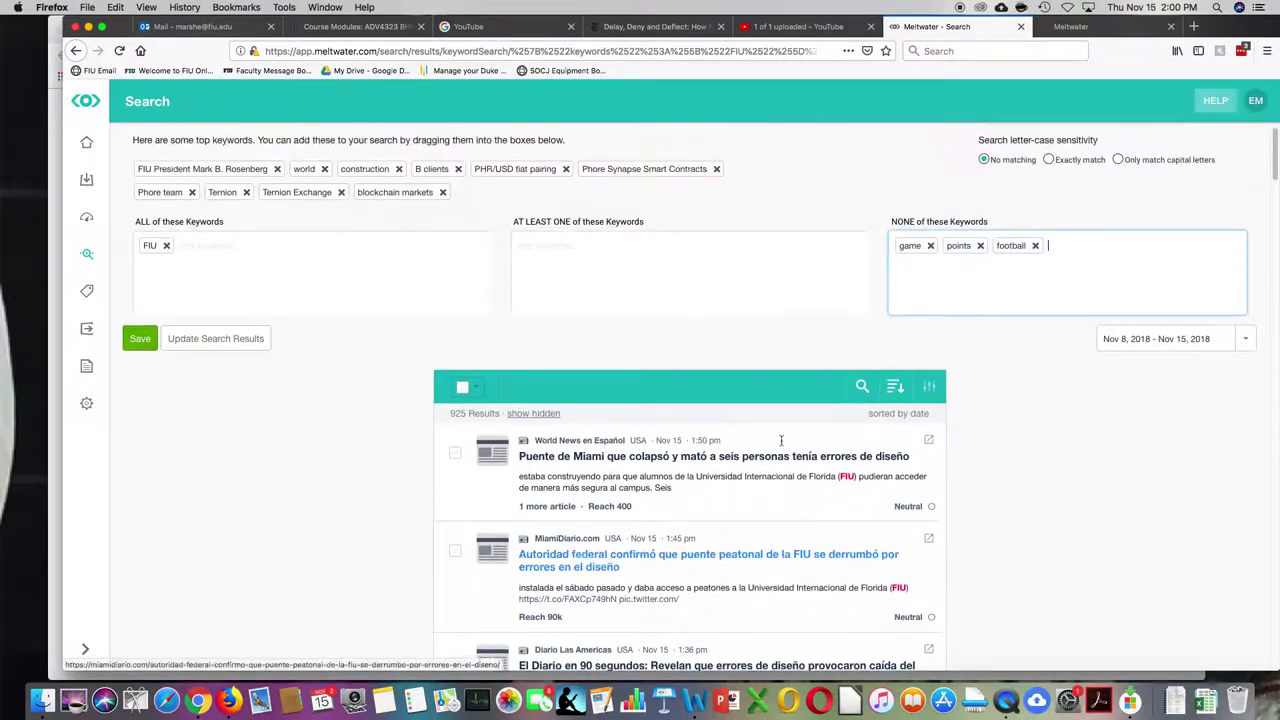
scroll(781, 439, "up", 1)
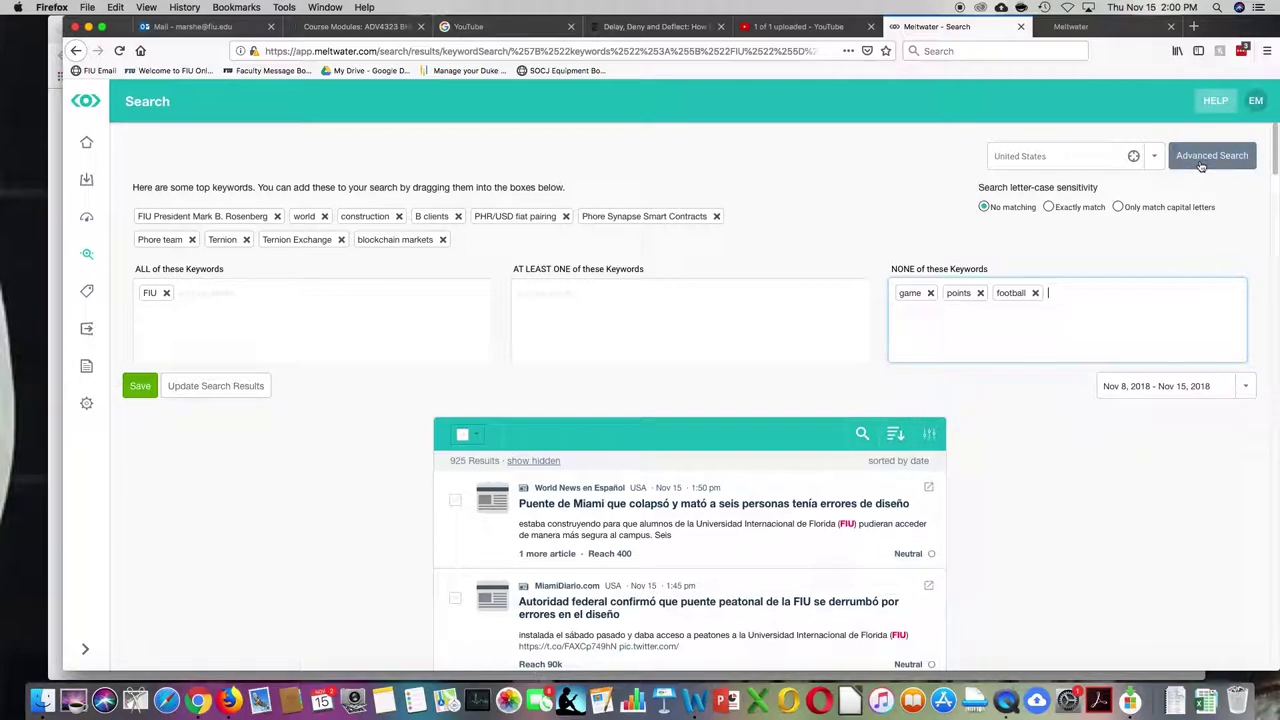
- Save the filtered search under the name 'FIU news 11_15'
left_click(140, 386)
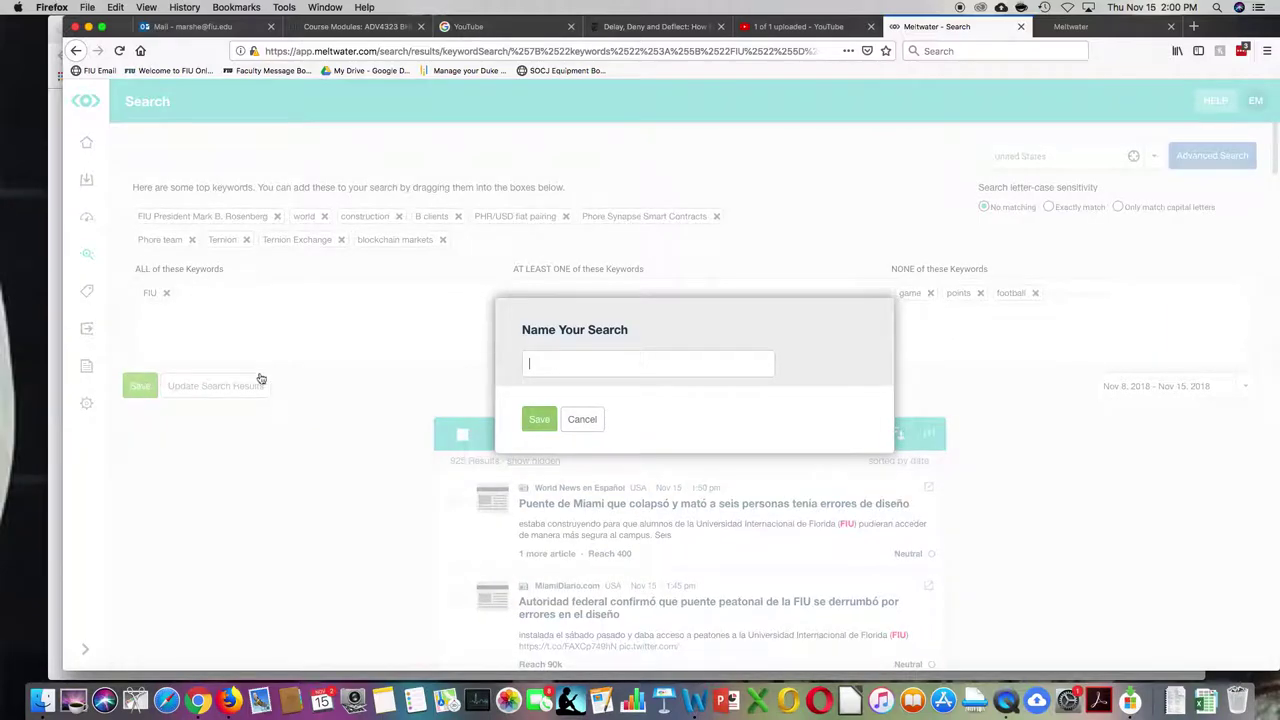
type("FIU 11_15")
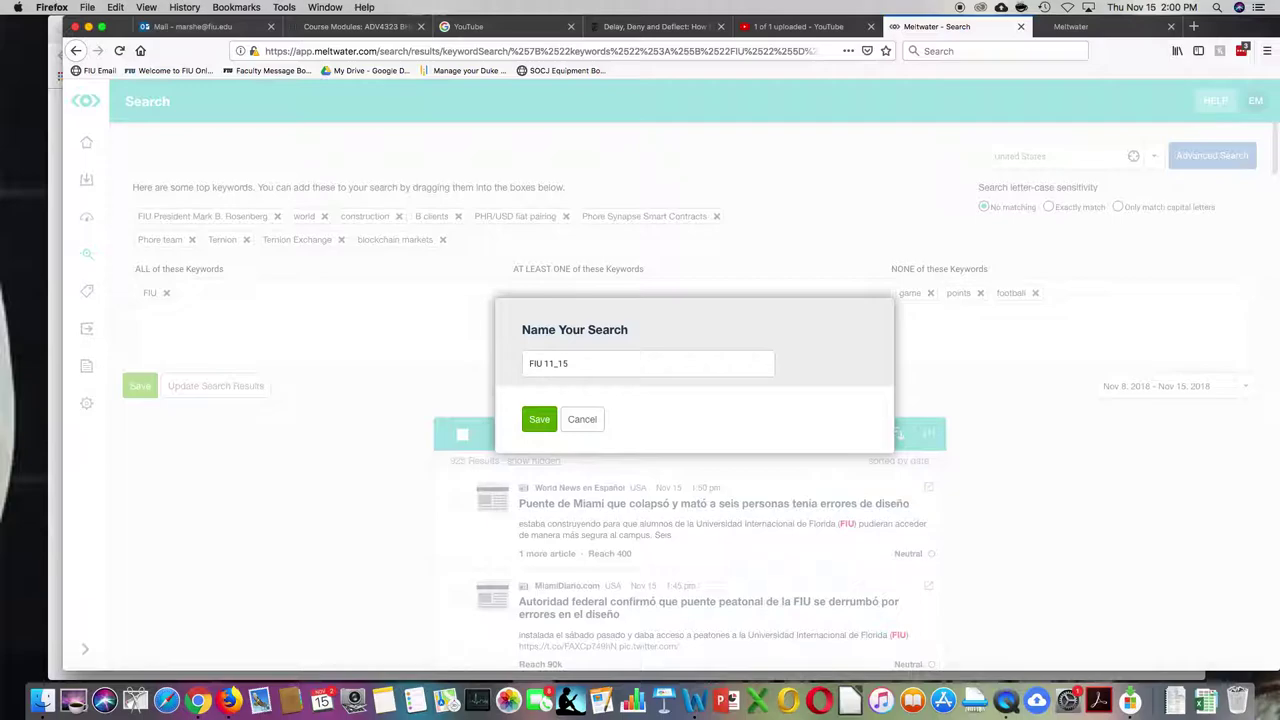
left_click(539, 419)
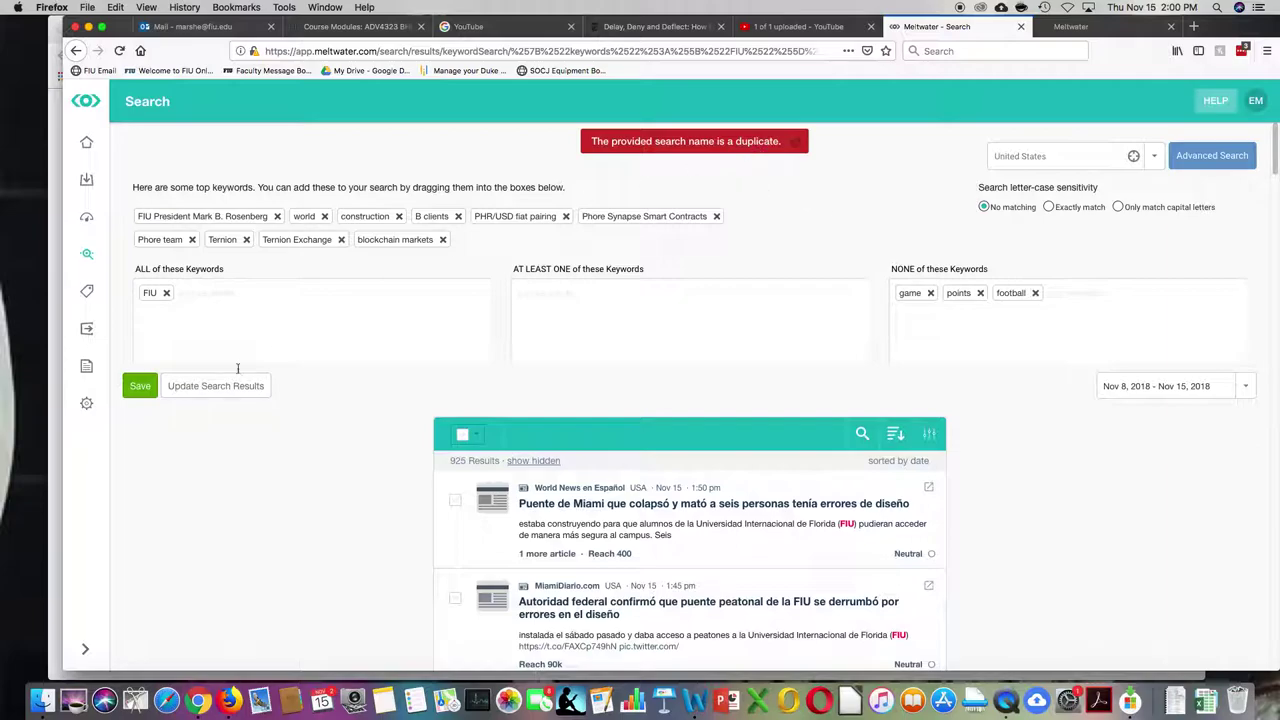
left_click(141, 387)
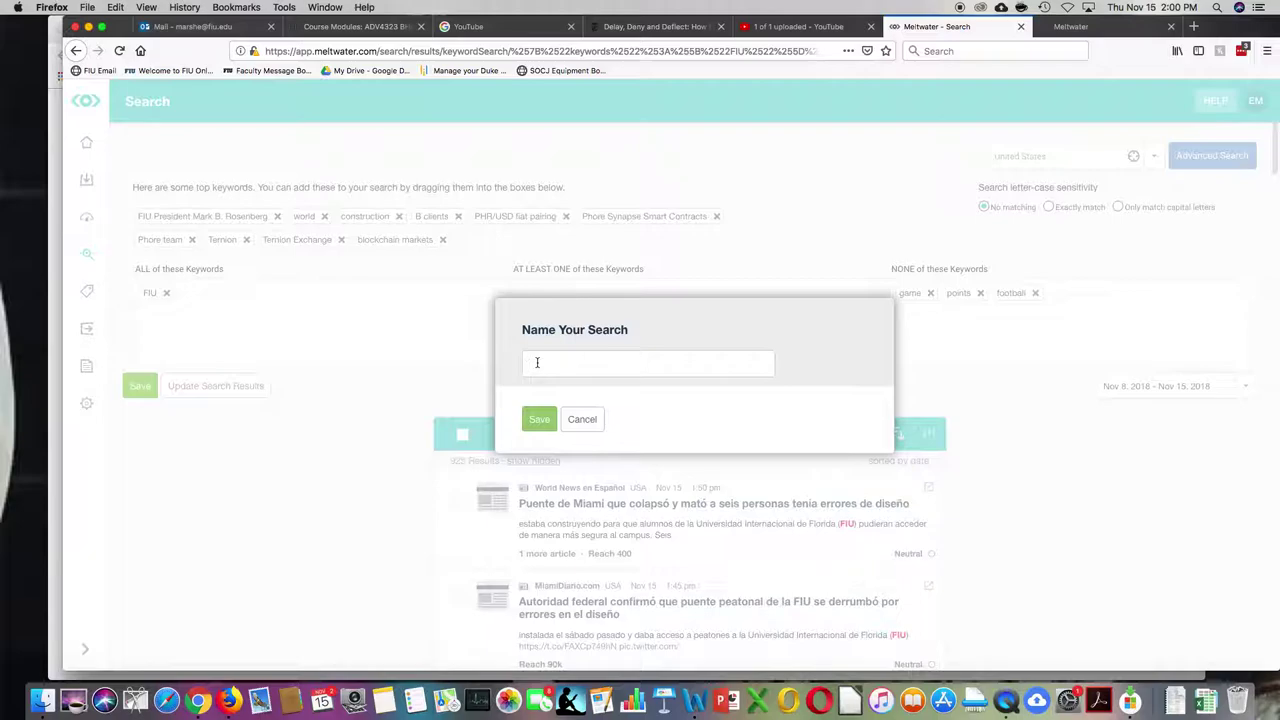
type("FIU news 11_15")
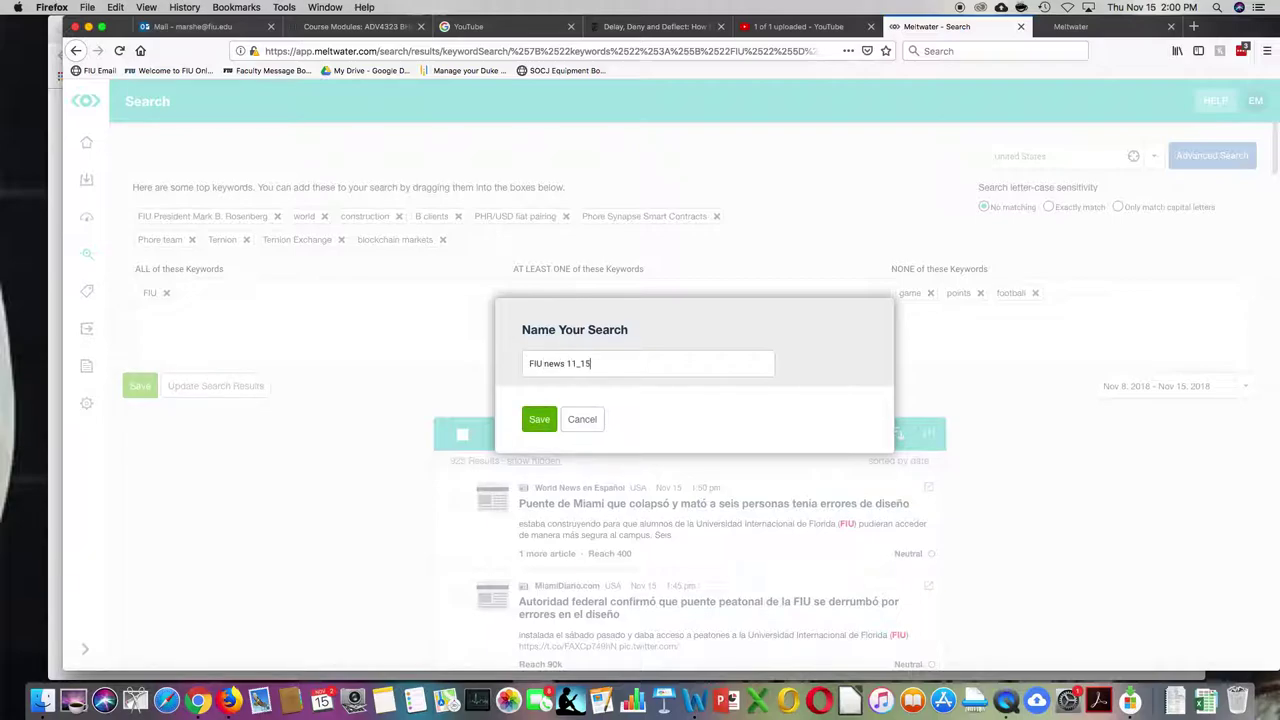
left_click(538, 419)
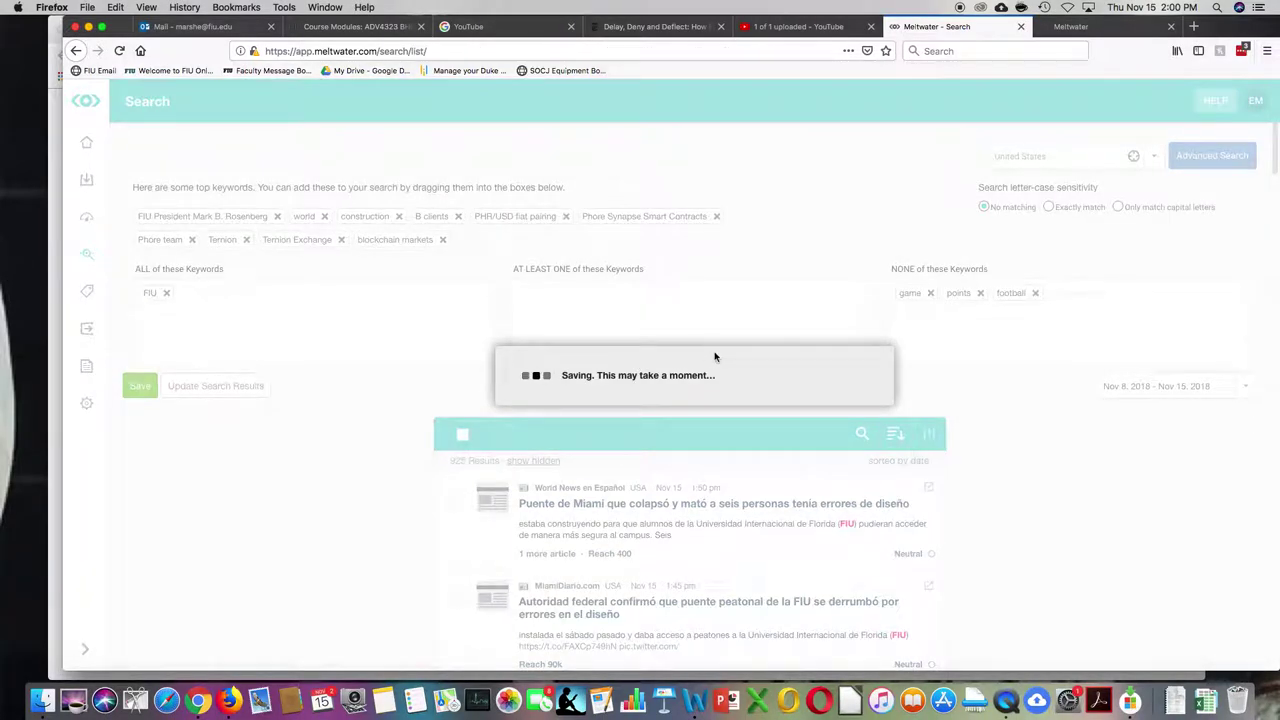
- On the dashboard tab, replace the Monitor (23) title with 'FIU 11_15'
left_click(1078, 27)
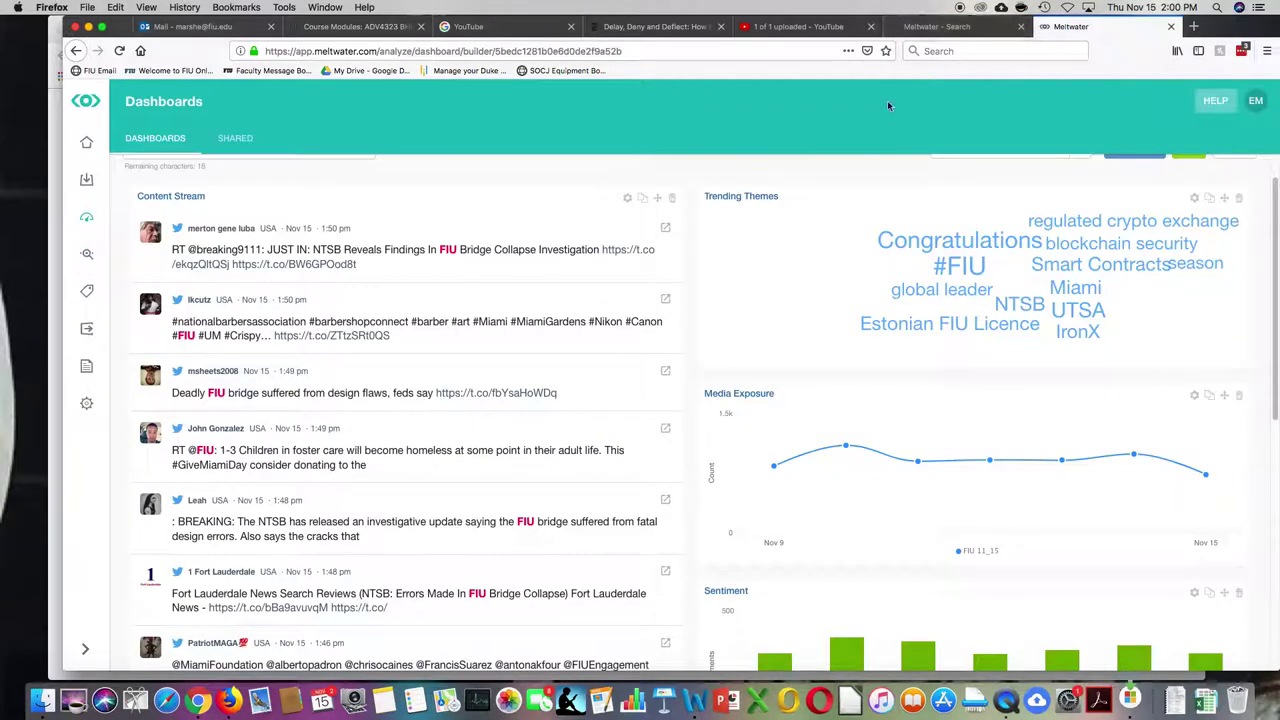
scroll(969, 303, "up", 2)
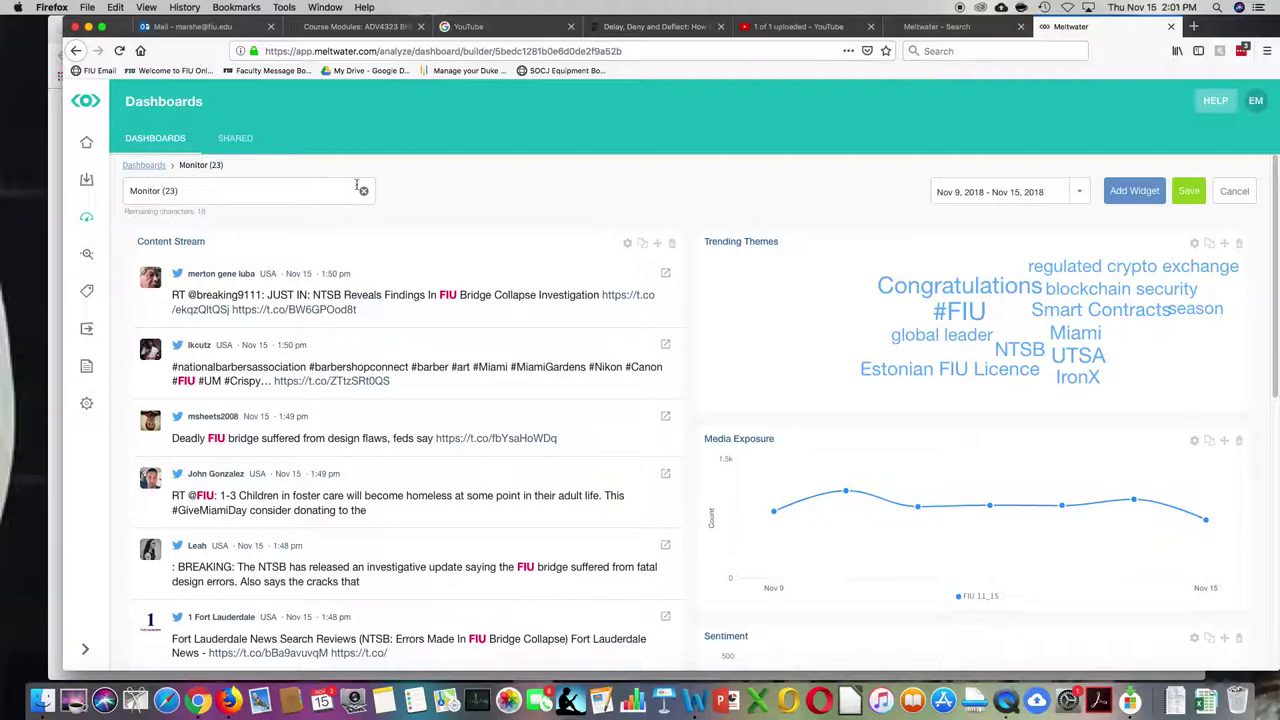
left_click_drag(244, 191, 104, 191)
type("FIU 11_15")
scroll(1017, 415, "down", 2)
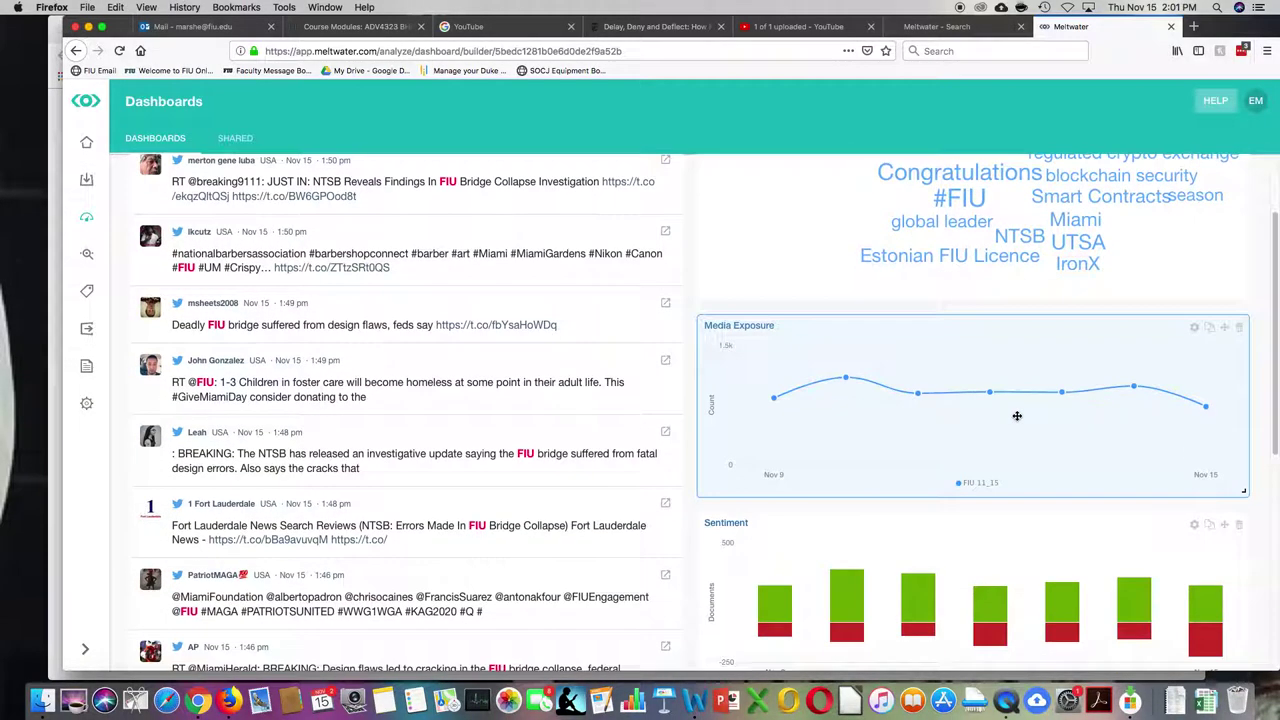
scroll(1017, 415, "down", 5)
scroll(1014, 418, "up", 6)
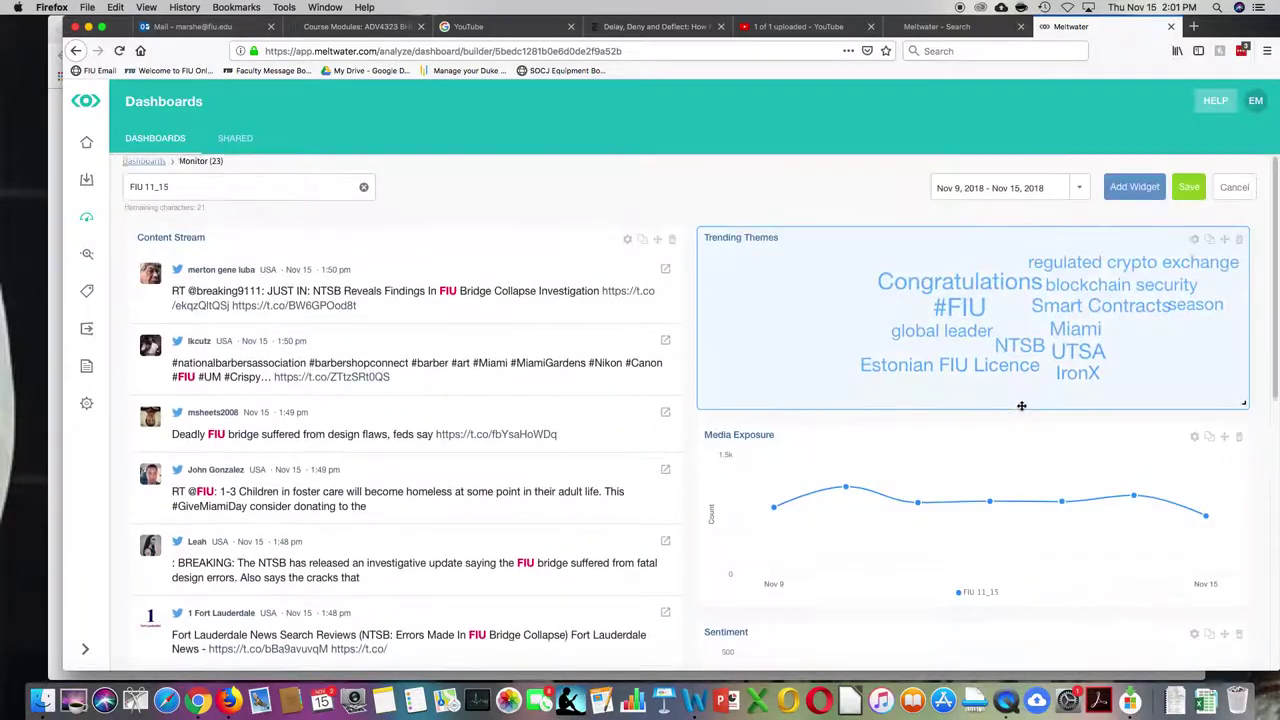